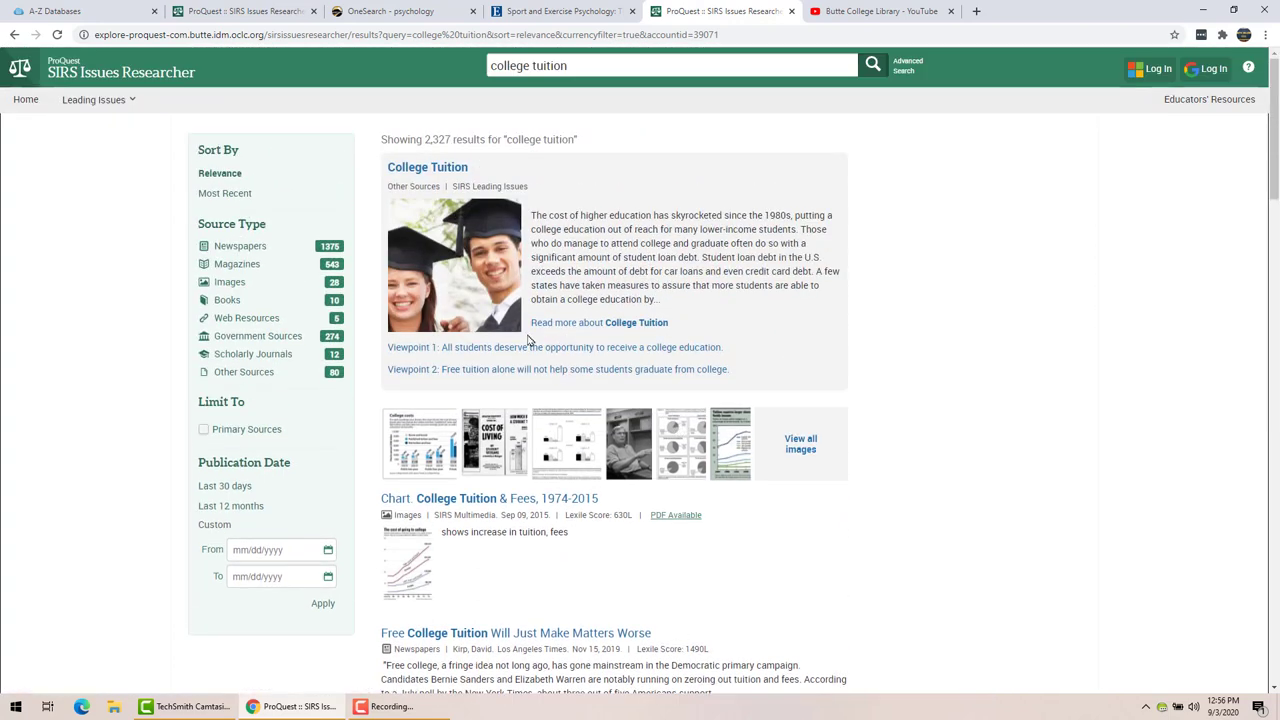
Limit the college tuition results in SIRS Issues Researcher to magazines
click(237, 264)
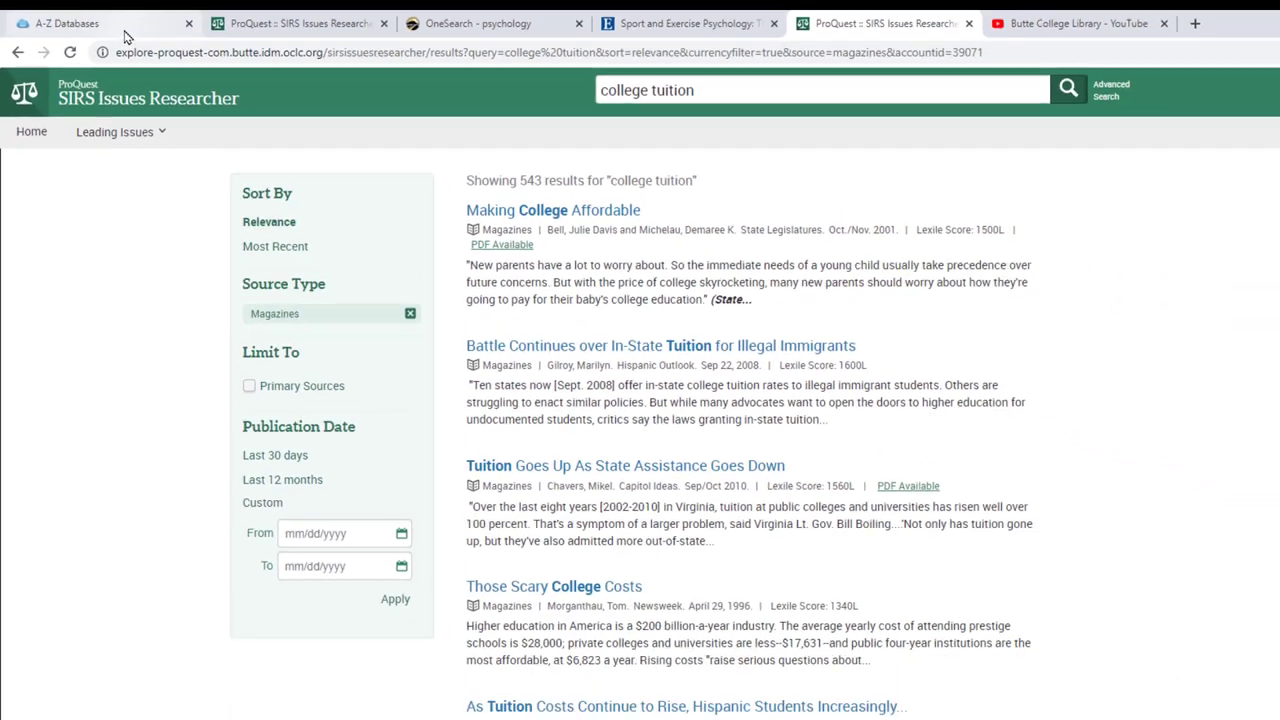
Return to the library's A-Z Databases list and open Academic Search Complete (EBSCOHost) from the popular databases
click(160, 50)
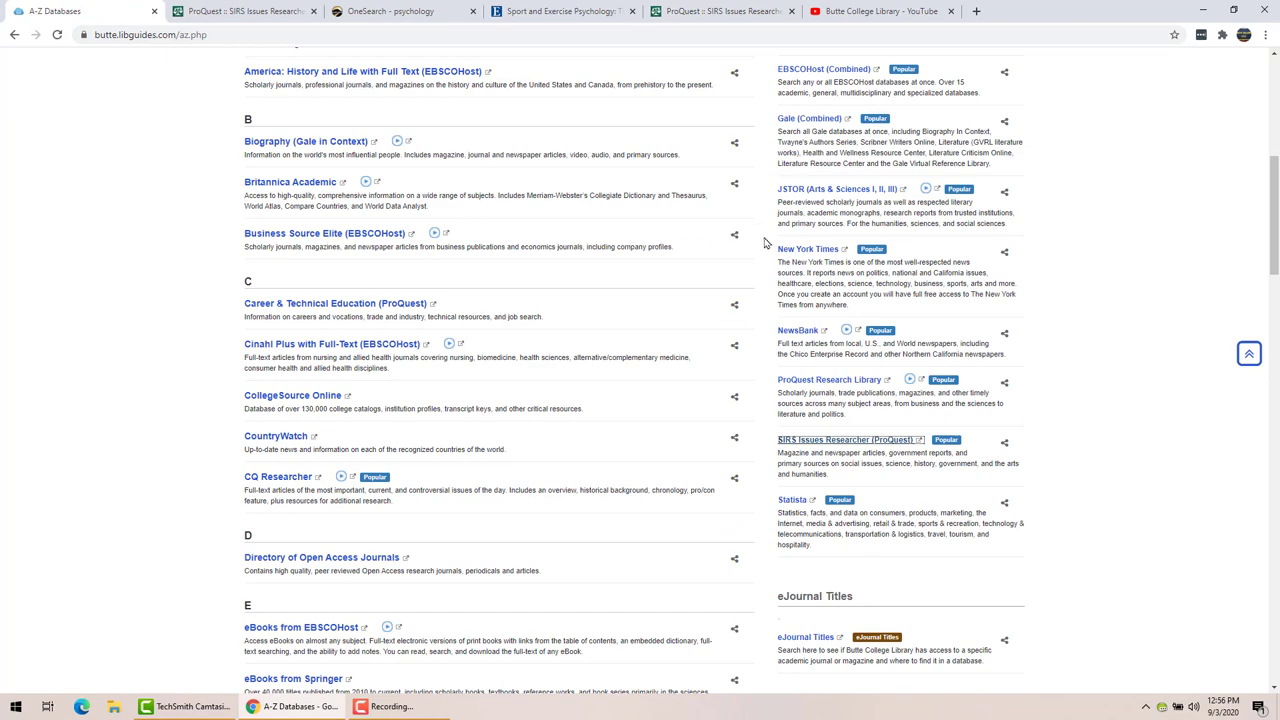
scroll(770, 245, up, 2)
scroll(770, 245, up, 4)
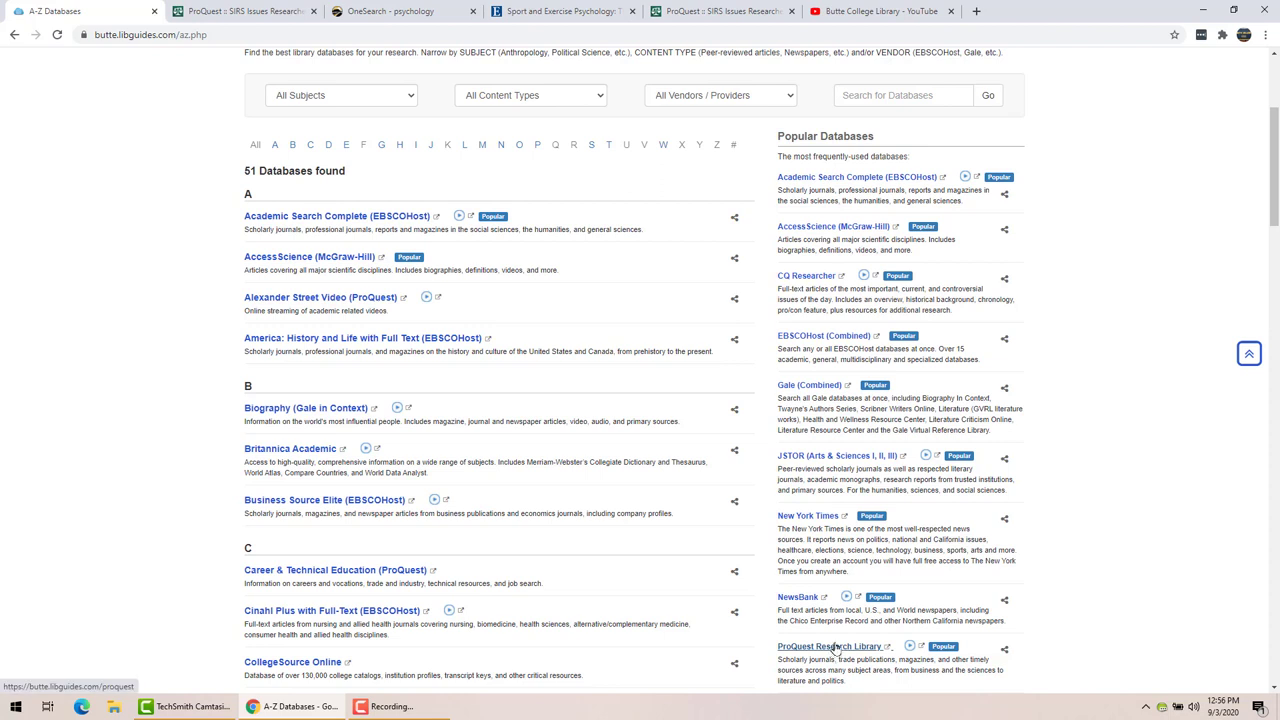
click(835, 180)
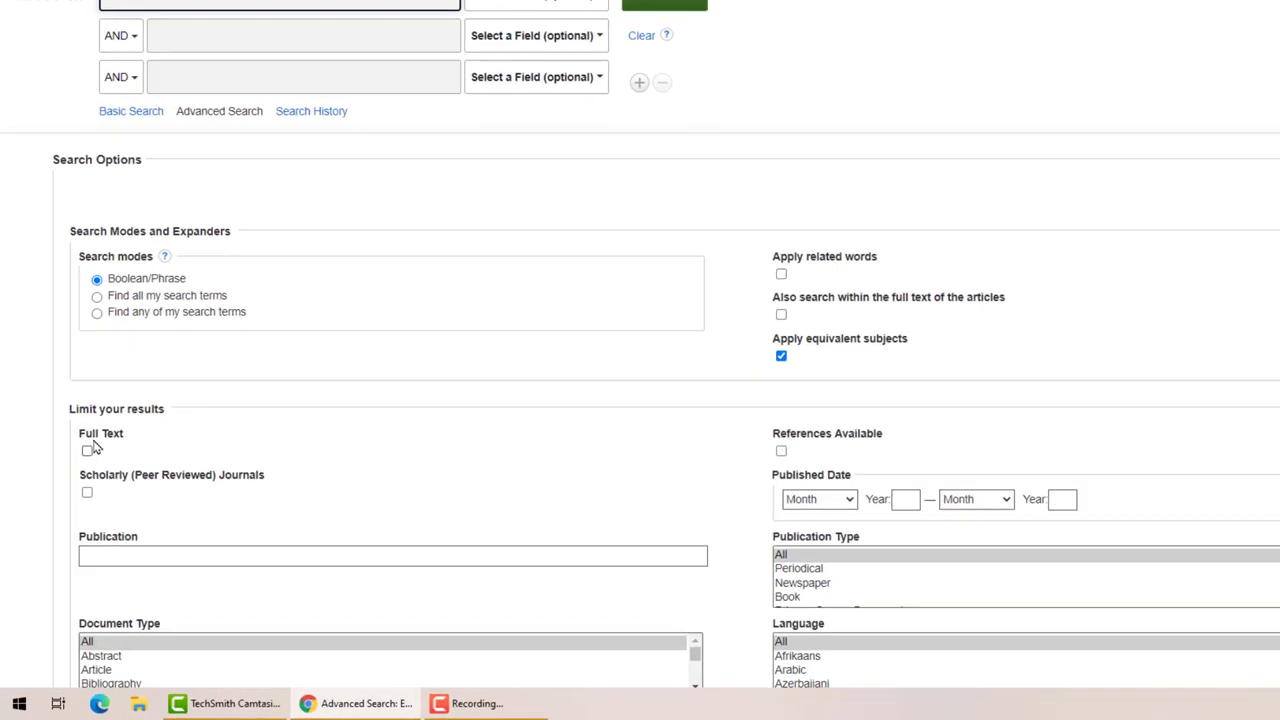
Limit the advanced search to full text and search for "college tuition"
click(88, 451)
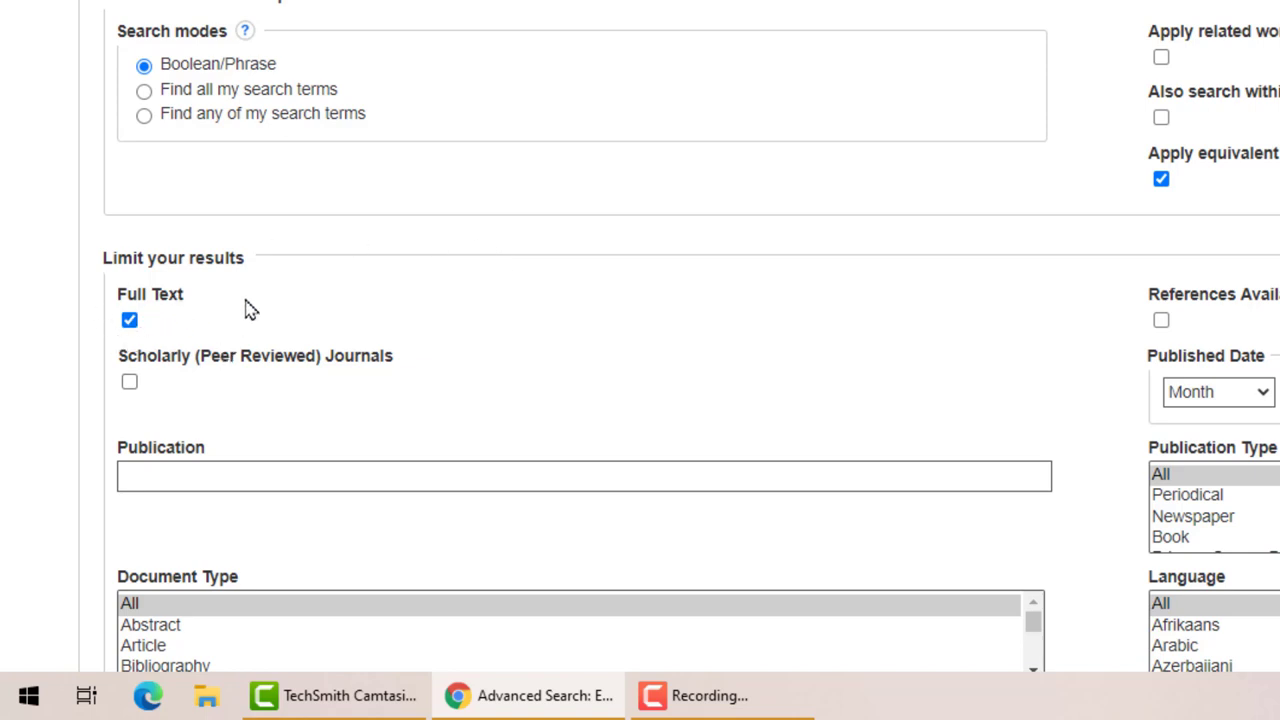
click(129, 383)
click(129, 383)
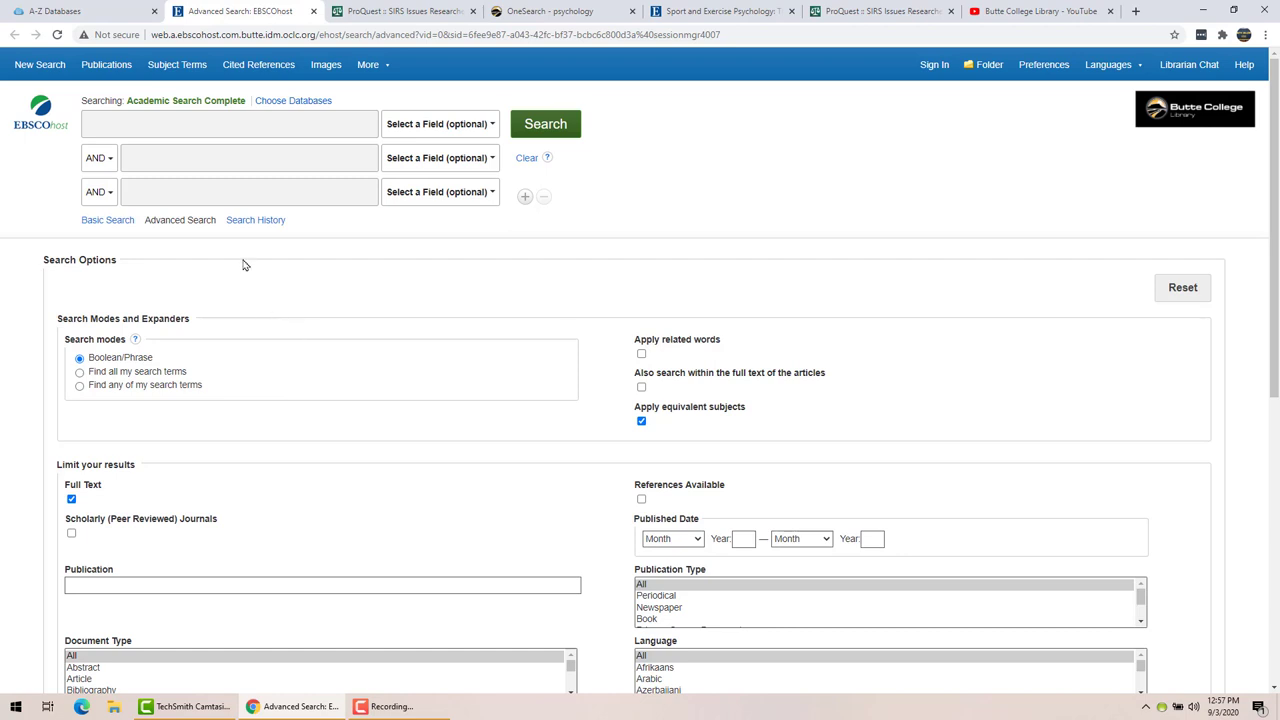
click(152, 122)
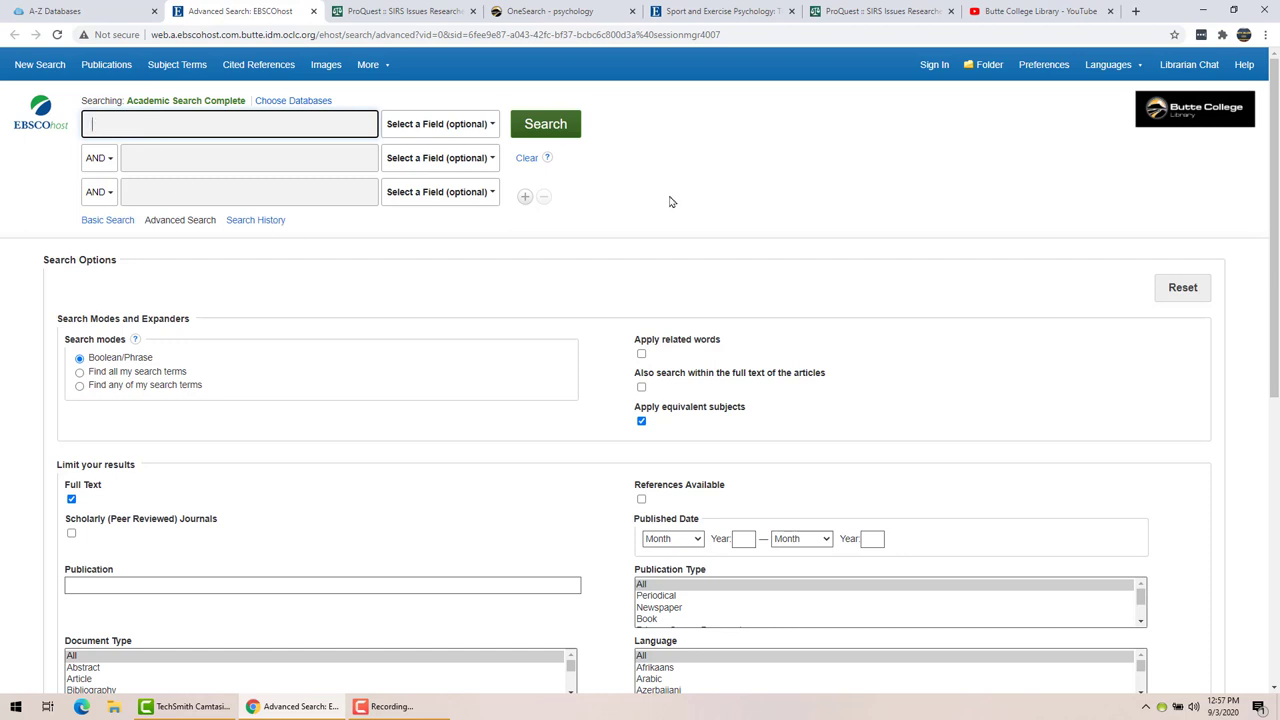
text(co)
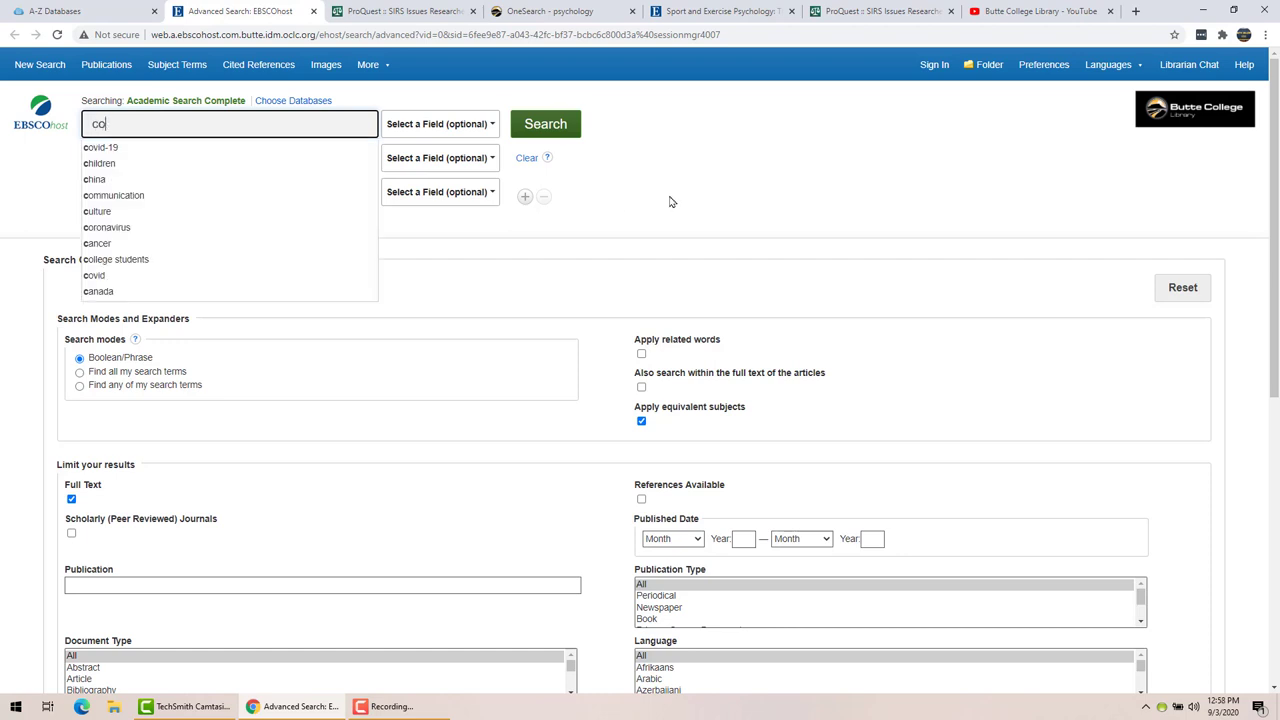
text(llege tuition)
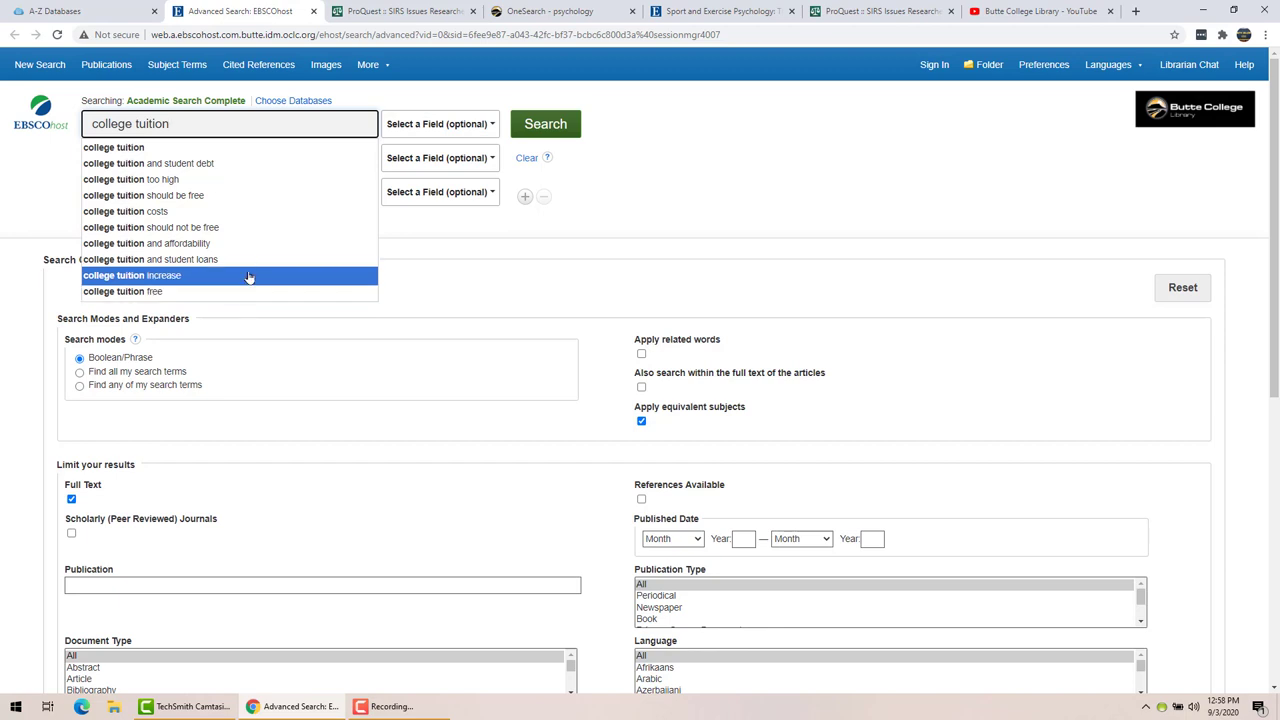
click(537, 125)
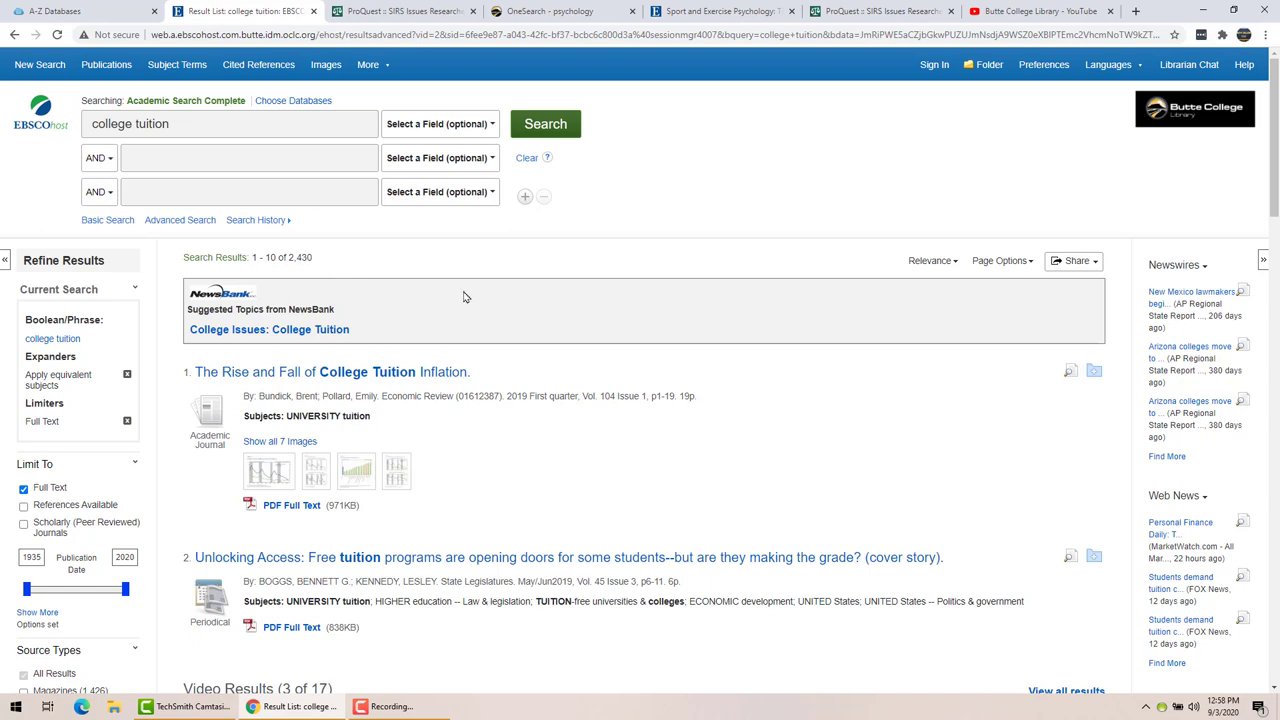
Refine the college tuition results to magazines with publication dates from 2011 to 2020
scroll(681, 341, down, 2)
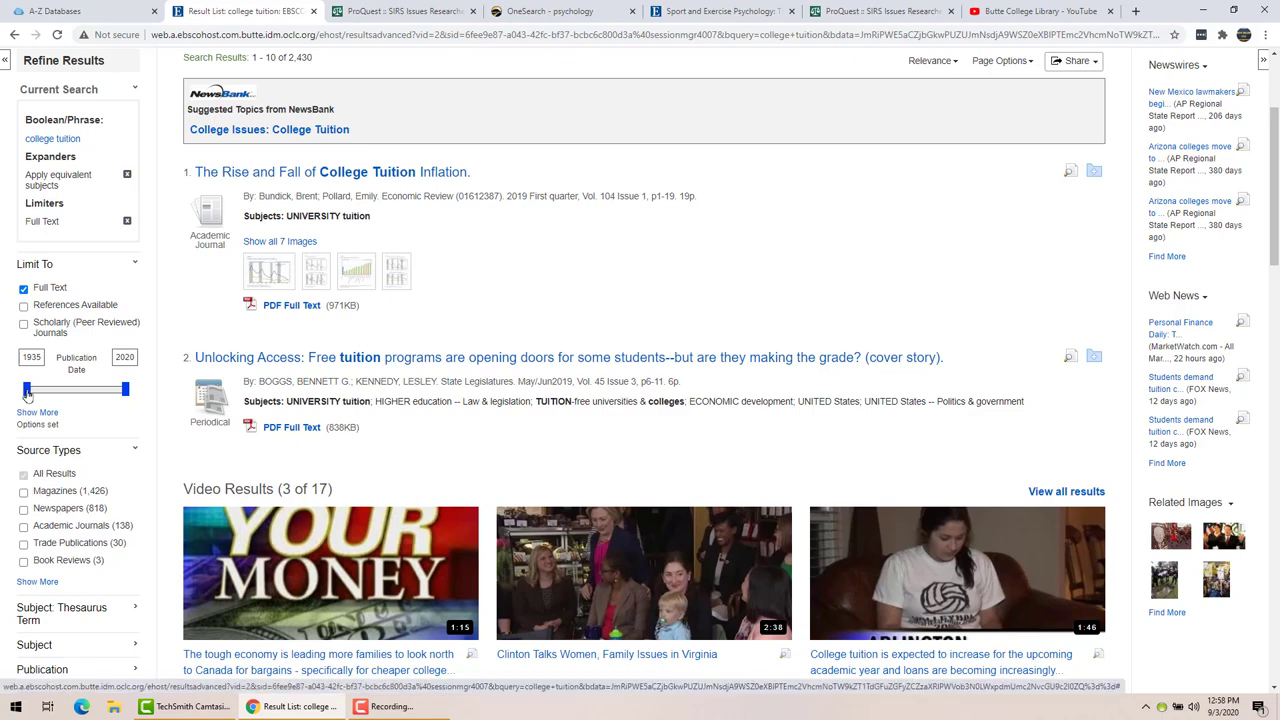
drag(27, 392, 118, 395)
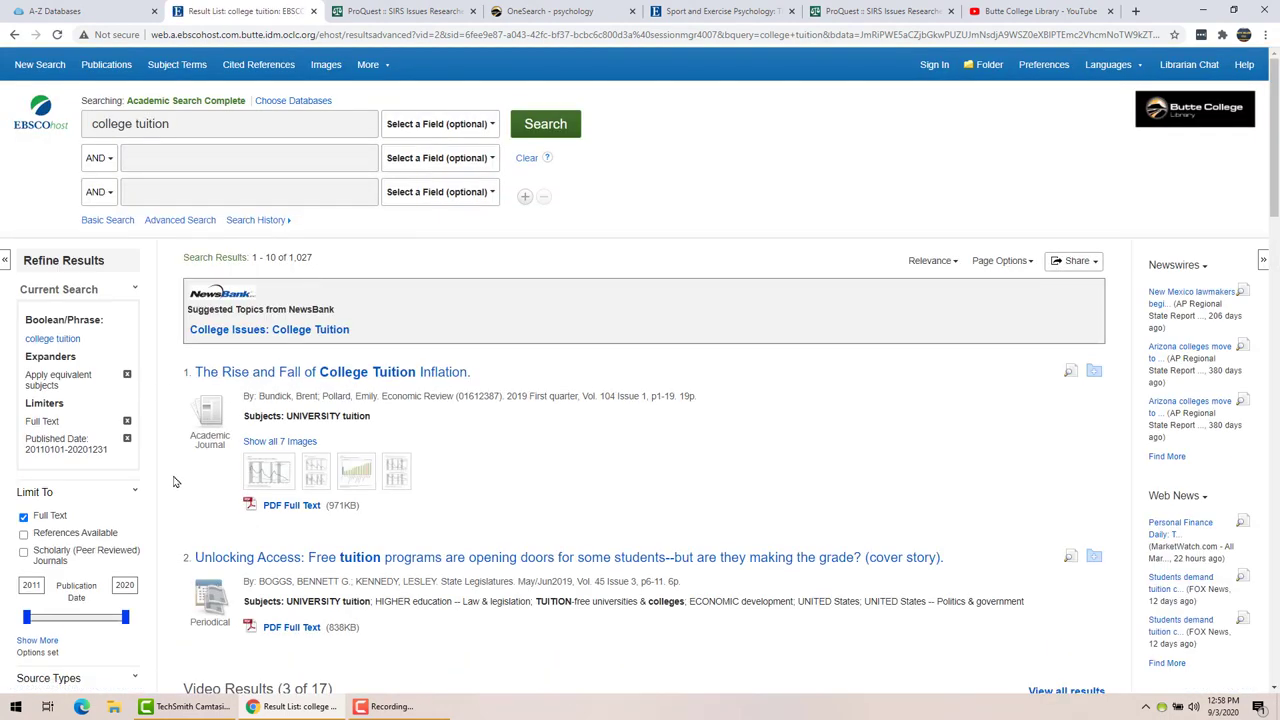
scroll(172, 475, down, 2)
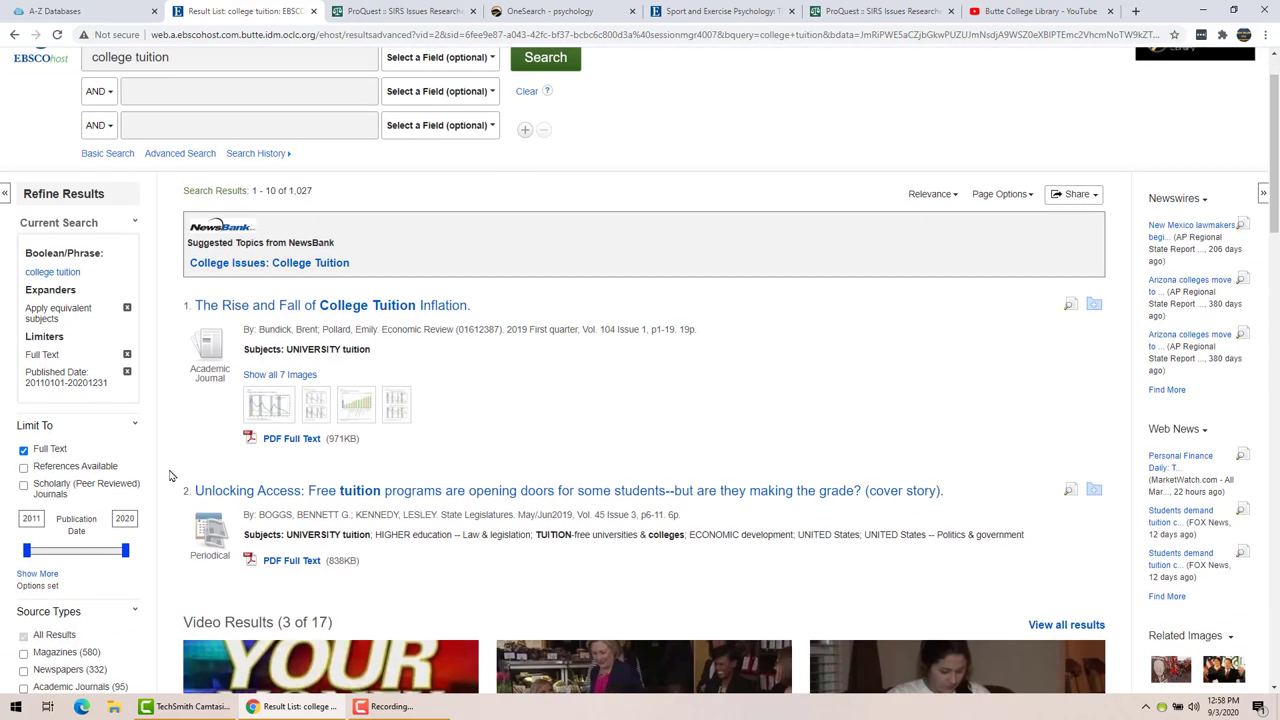
scroll(177, 463, down, 2)
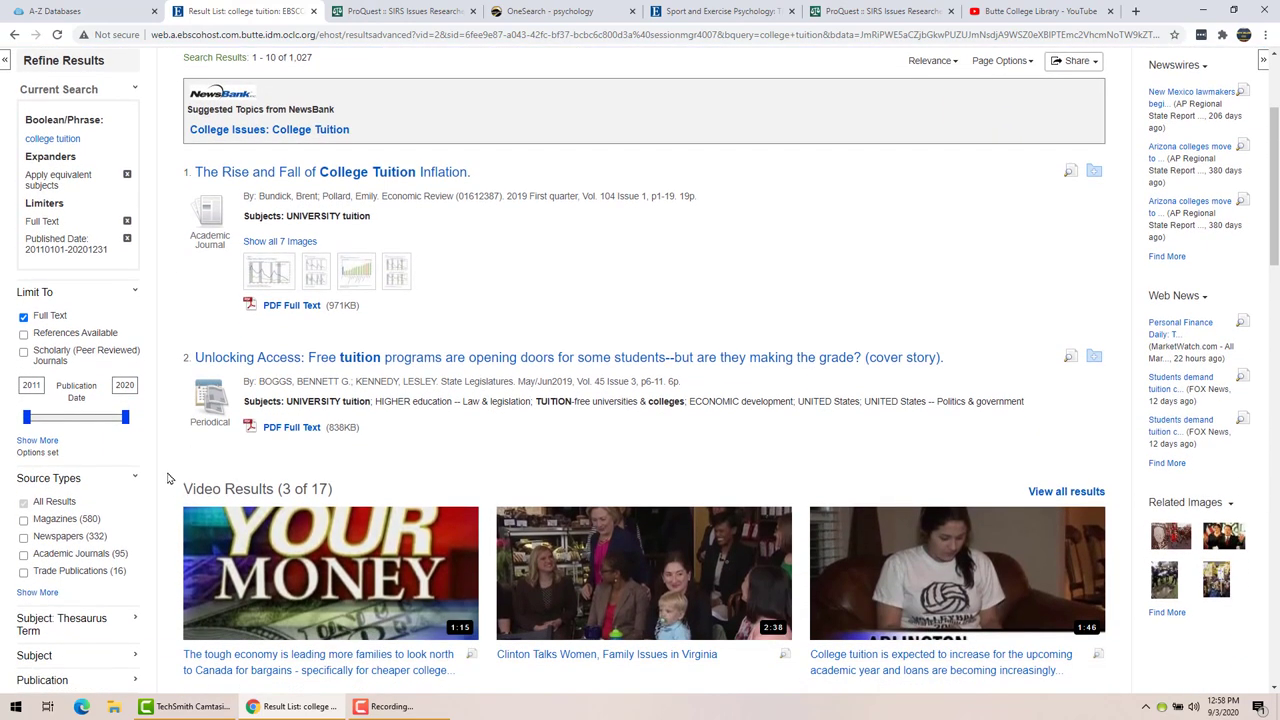
scroll(165, 478, down, 1)
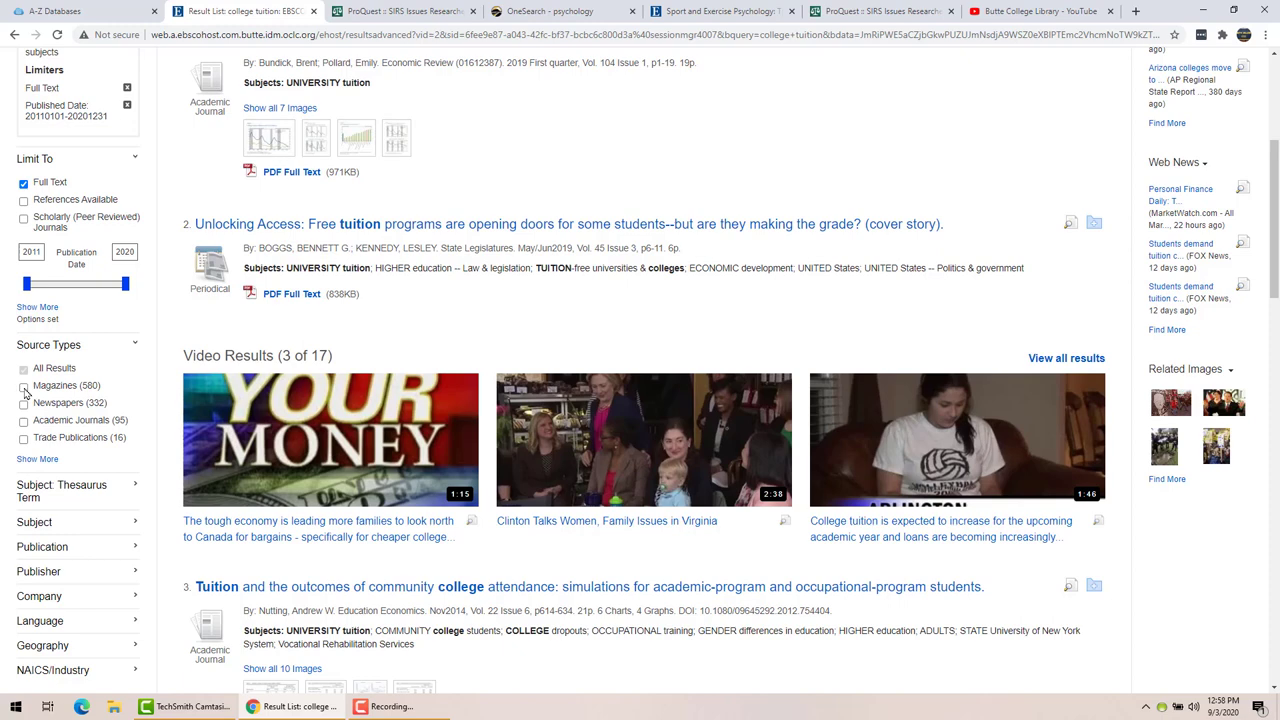
click(23, 387)
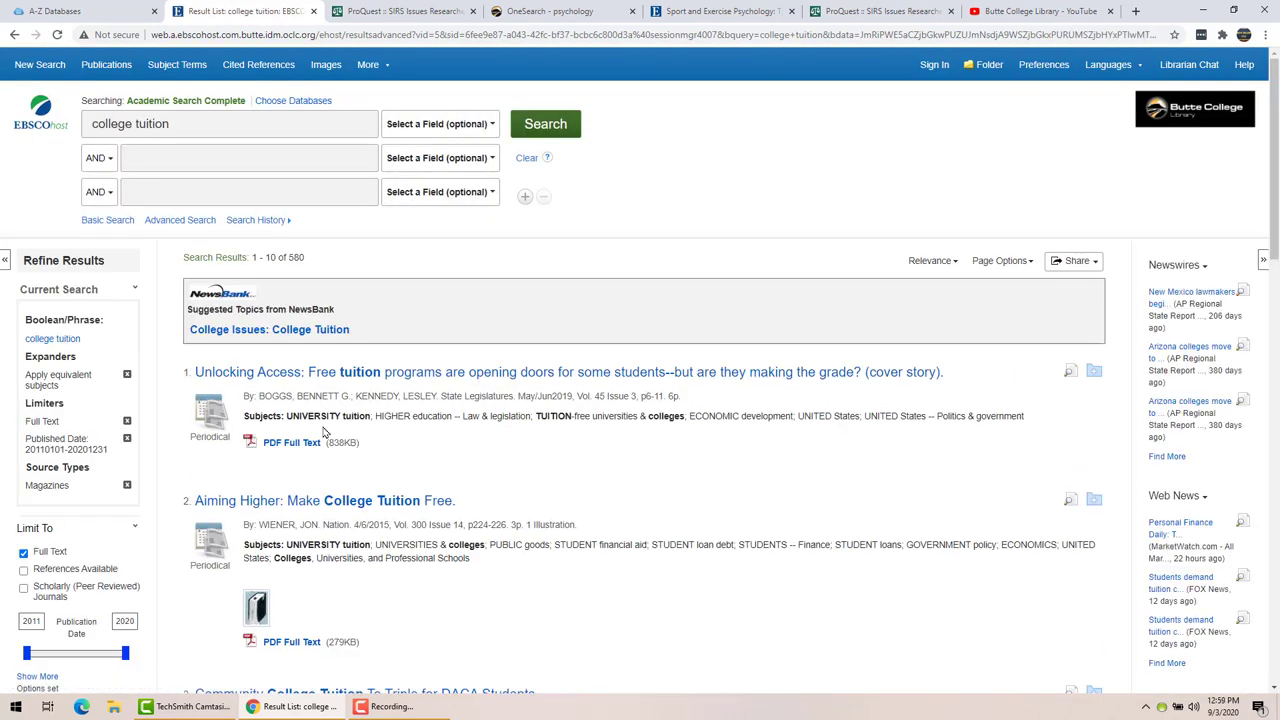
Open the record for "Aiming Higher: Make College Tuition Free" and view its PDF full text
scroll(303, 432, down, 2)
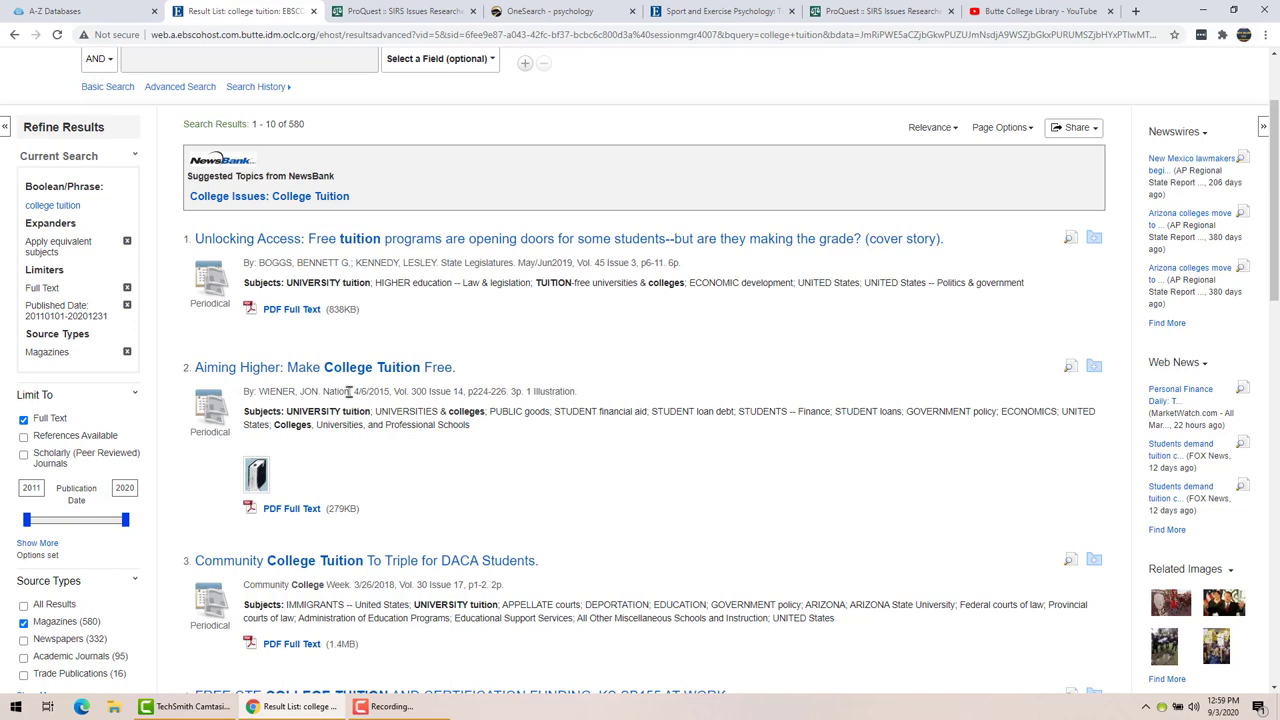
click(297, 373)
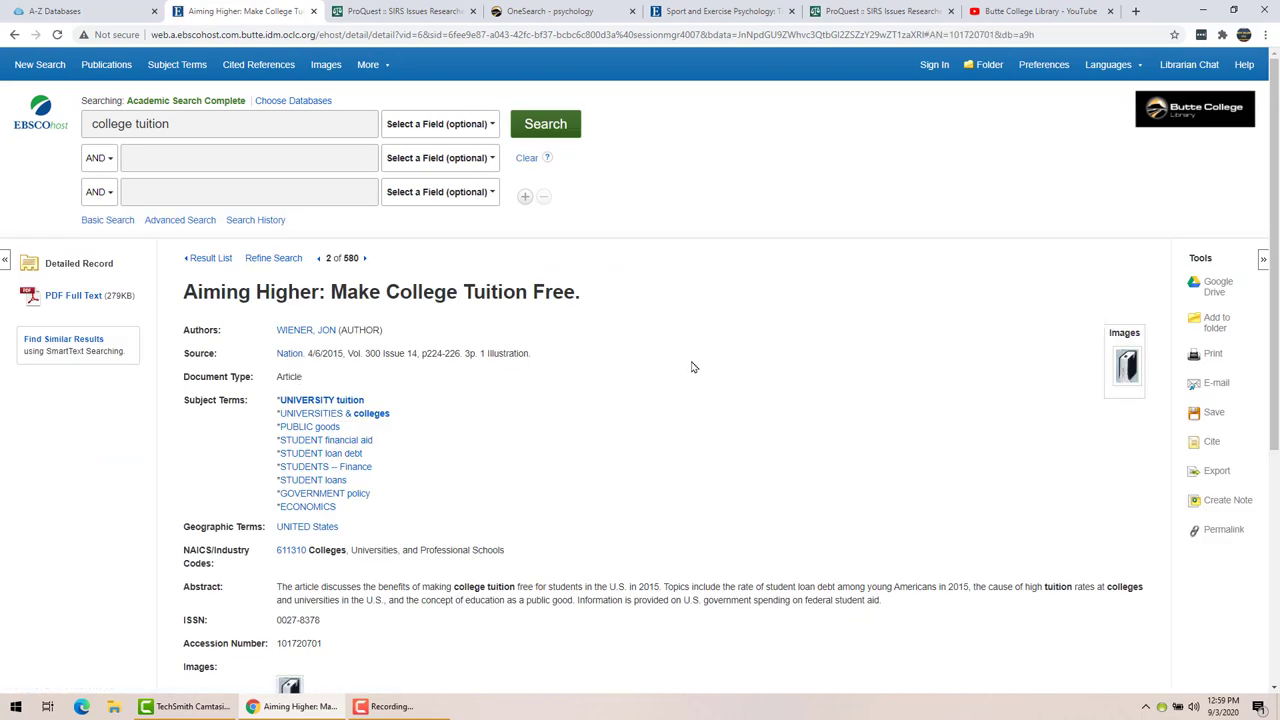
scroll(691, 367, down, 2)
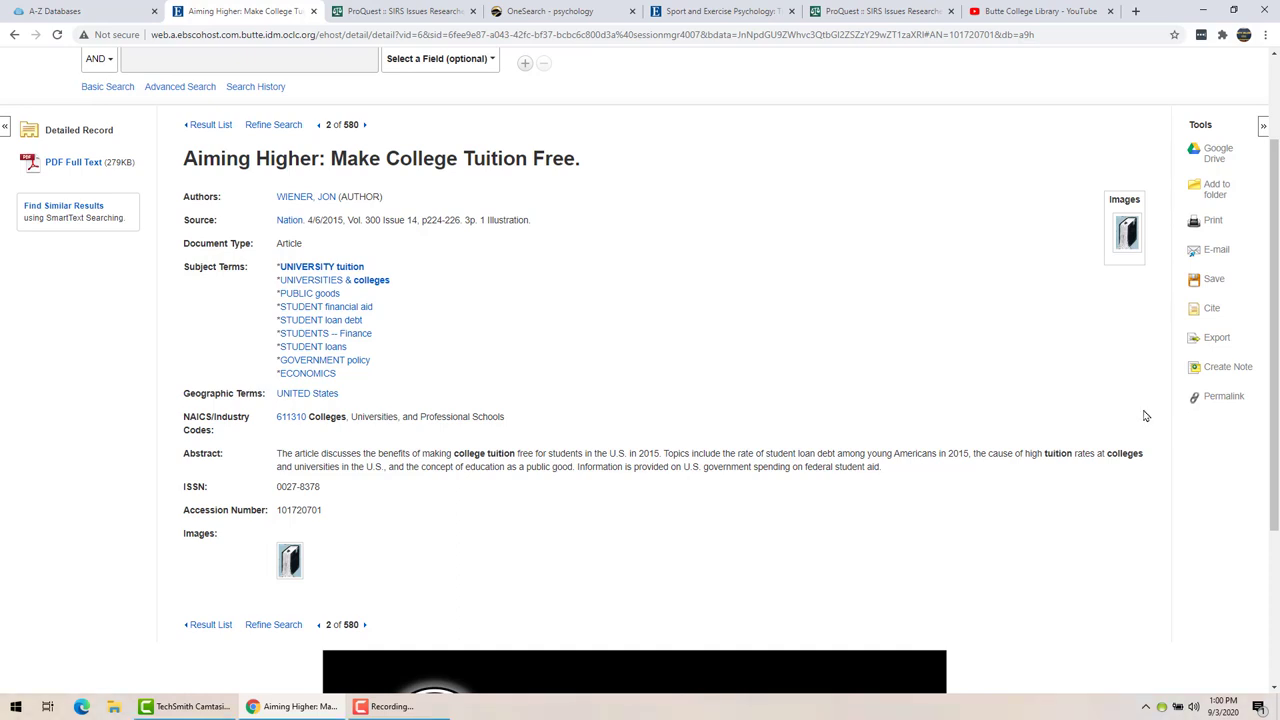
click(72, 166)
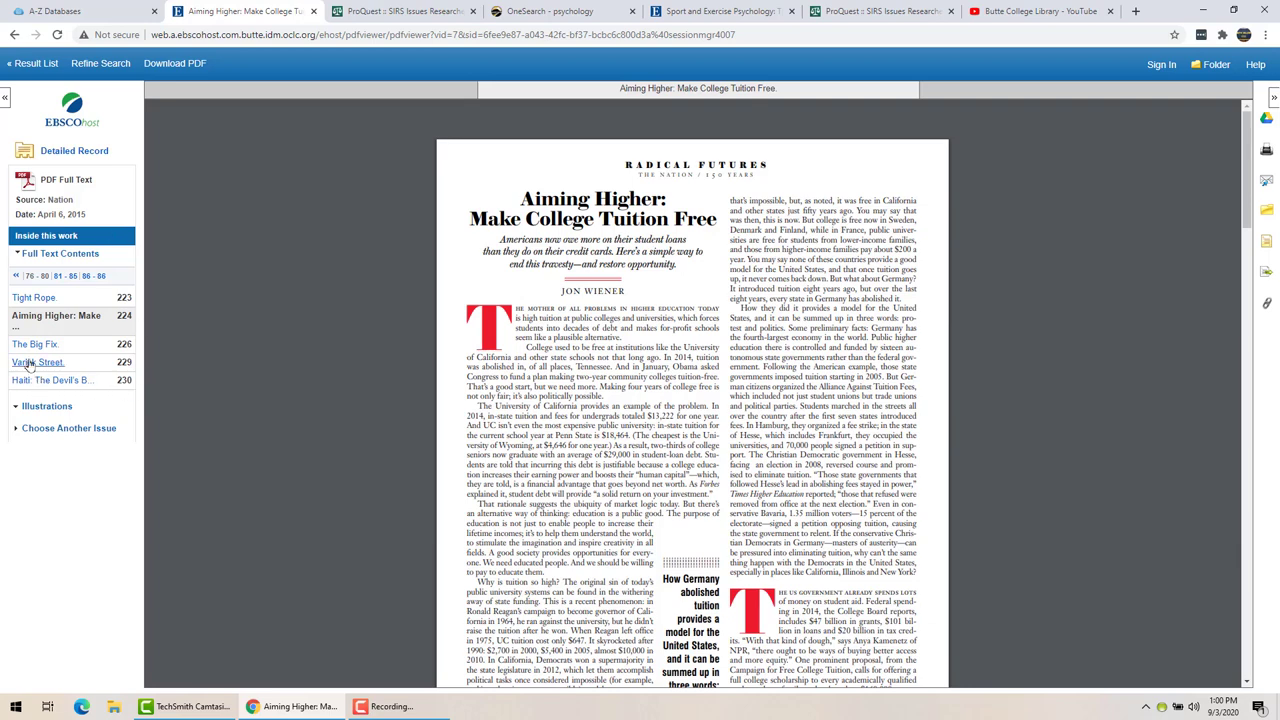
Return to the result list and open the record for "Do we owe students two free years of college?"
click(31, 64)
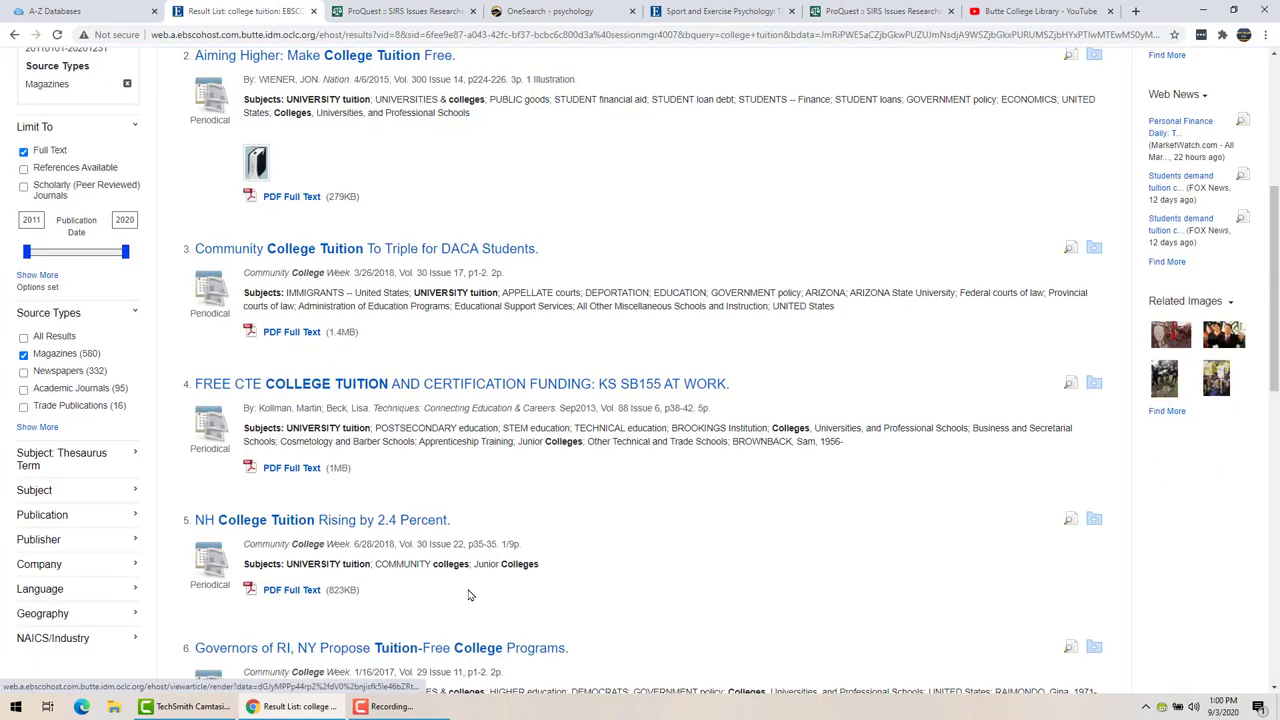
scroll(560, 572, down, 3)
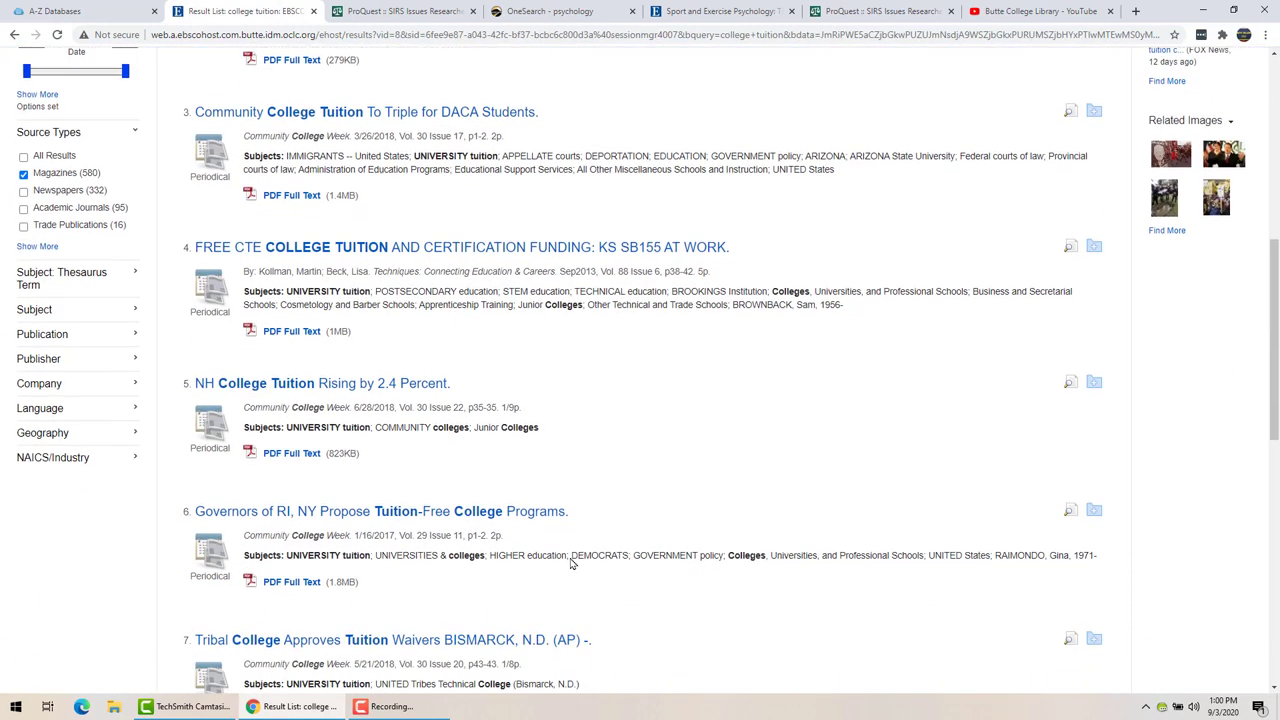
scroll(571, 564, down, 5)
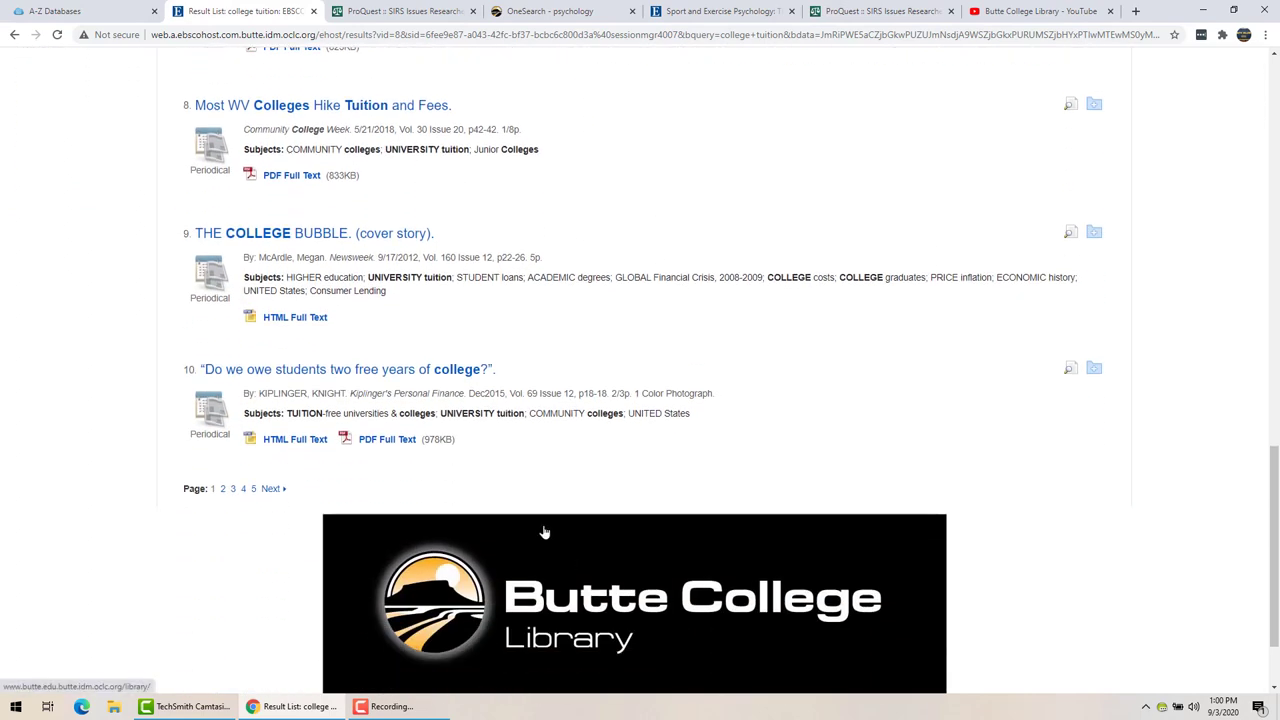
click(304, 376)
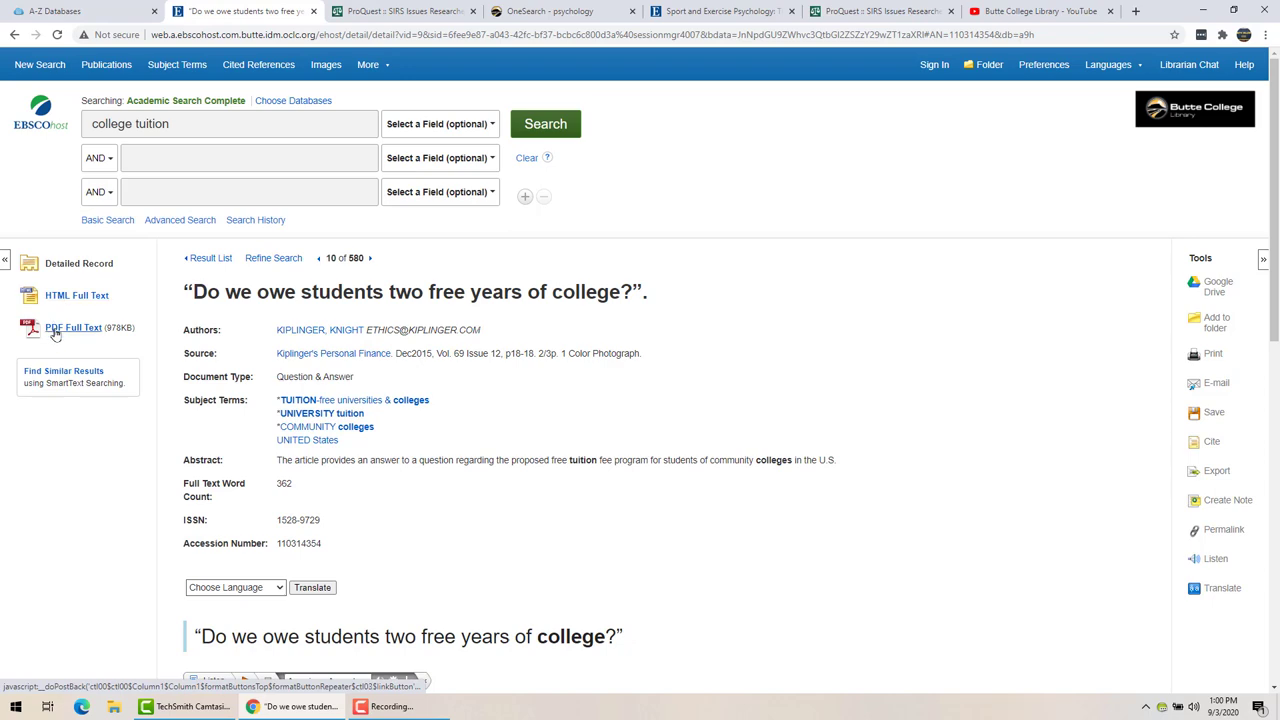
Examine the read-aloud accent choices and the translation languages offered for the article's full text
scroll(555, 457, down, 5)
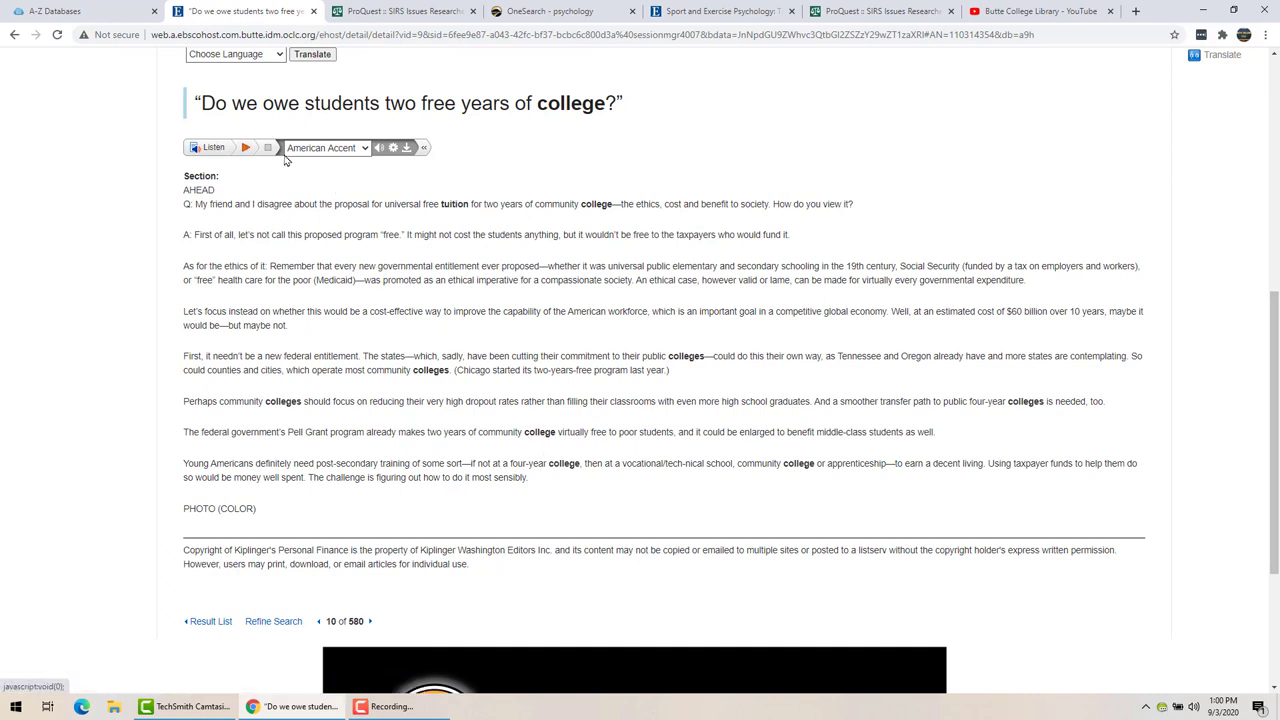
click(366, 151)
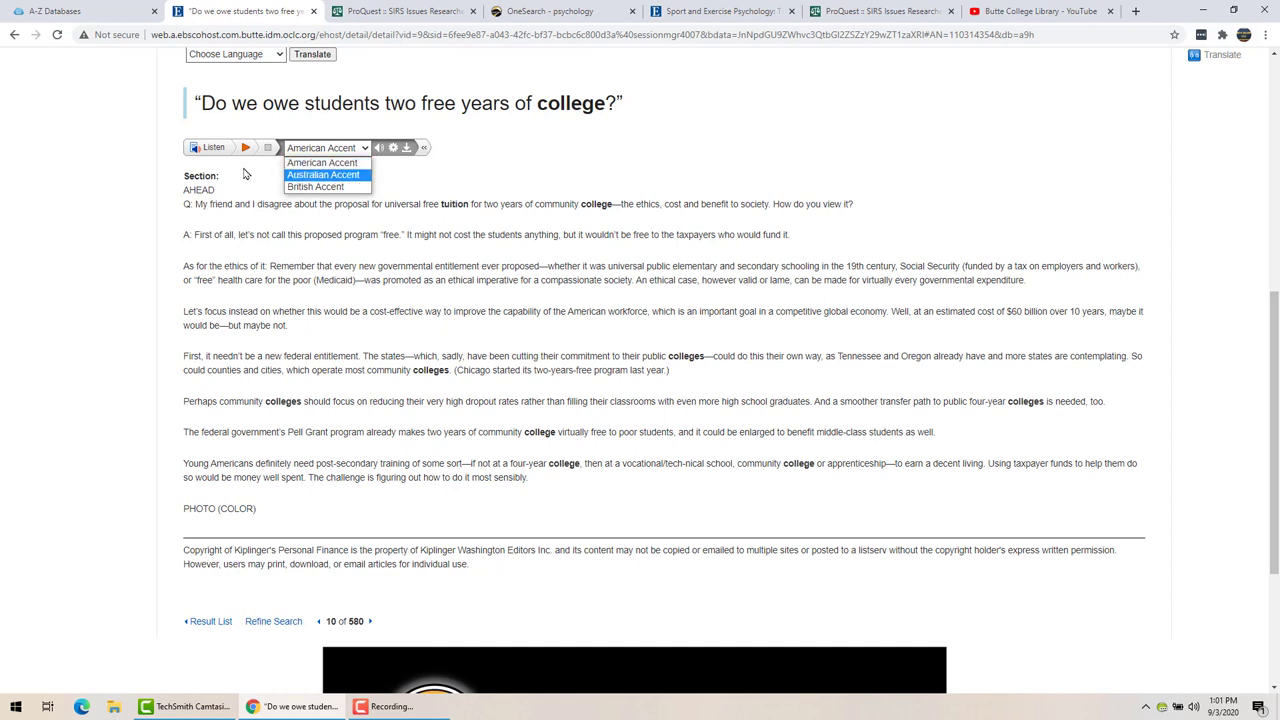
click(484, 182)
scroll(330, 170, up, 1)
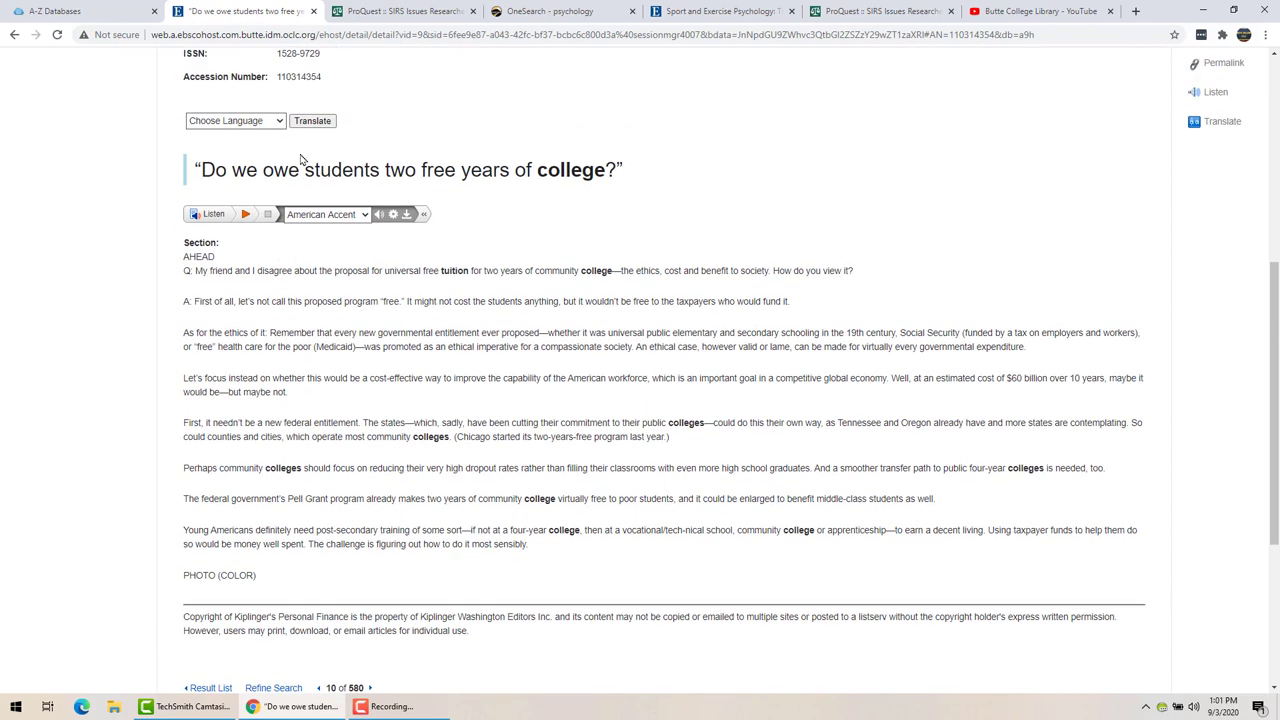
click(279, 121)
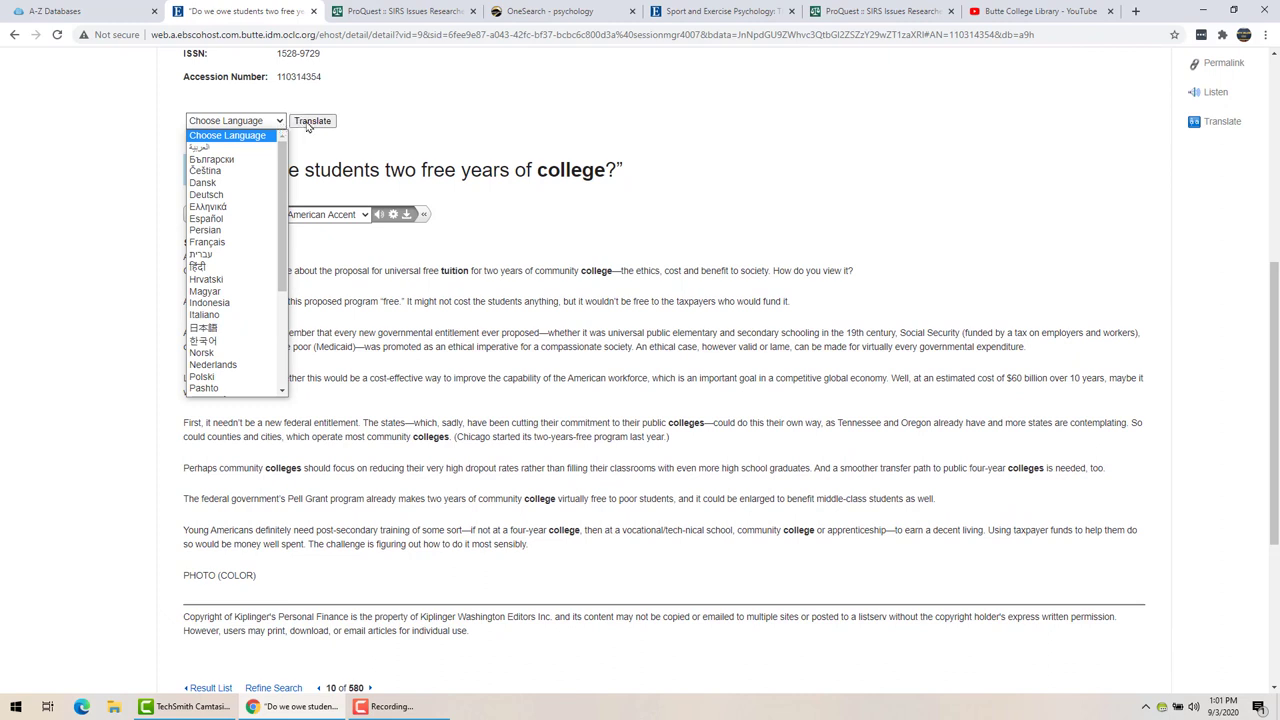
click(393, 134)
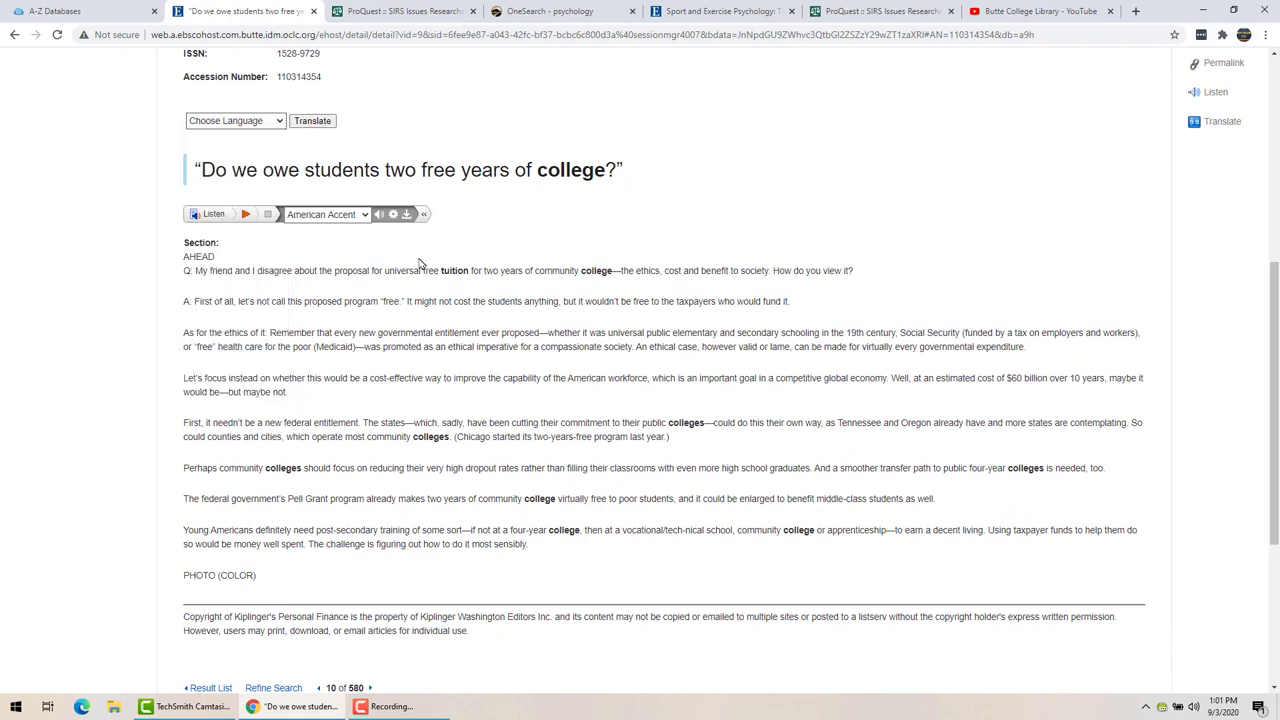
Go back from the article record to the search form above the magazine results
scroll(383, 305, up, 4)
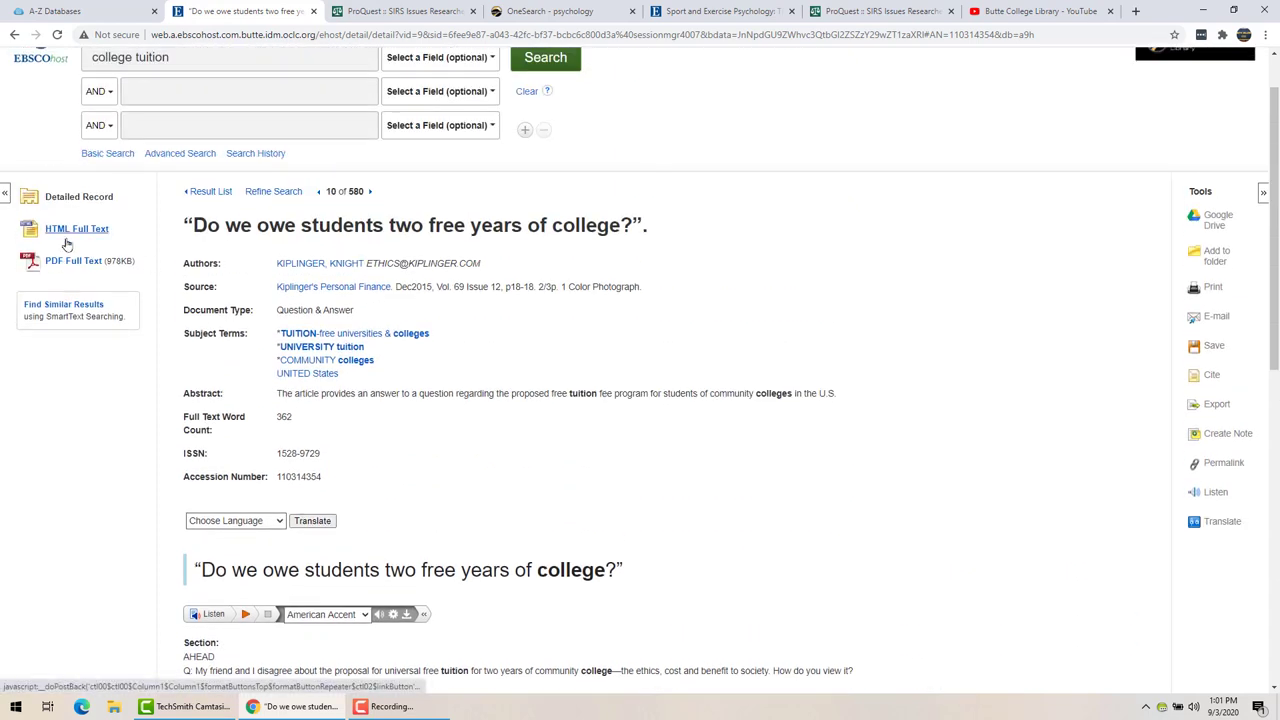
click(14, 35)
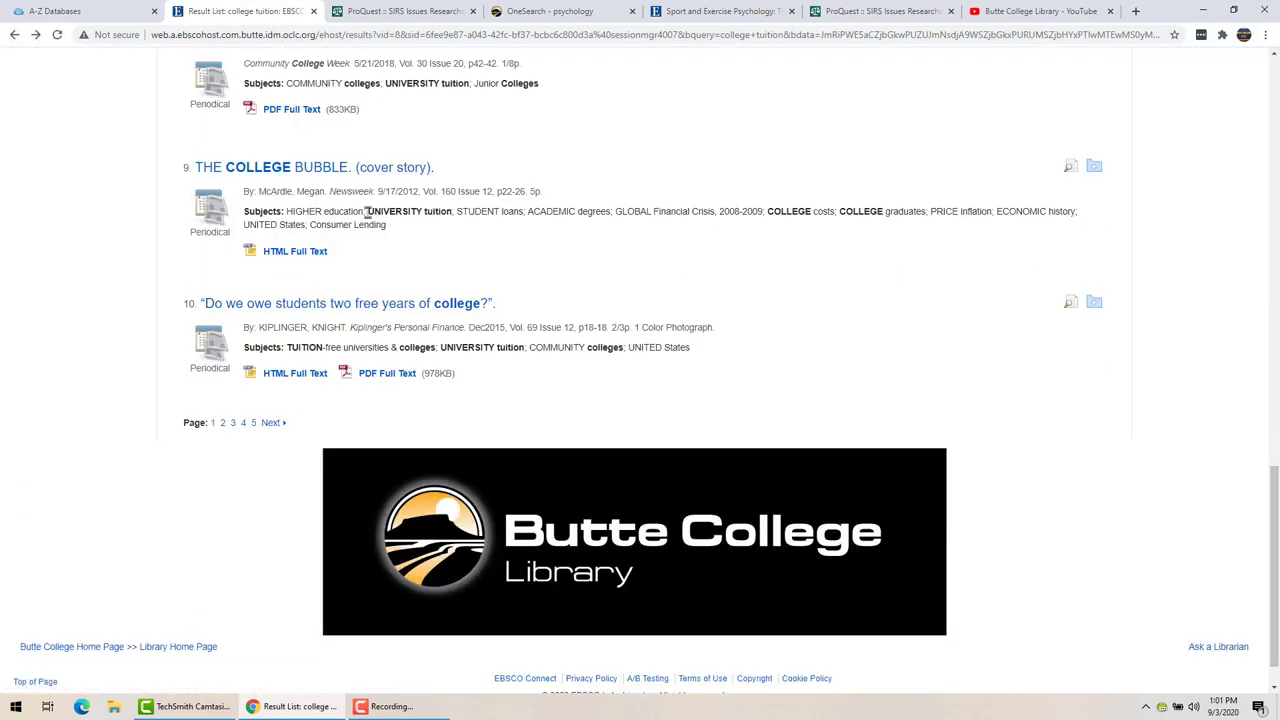
scroll(483, 310, up, 15)
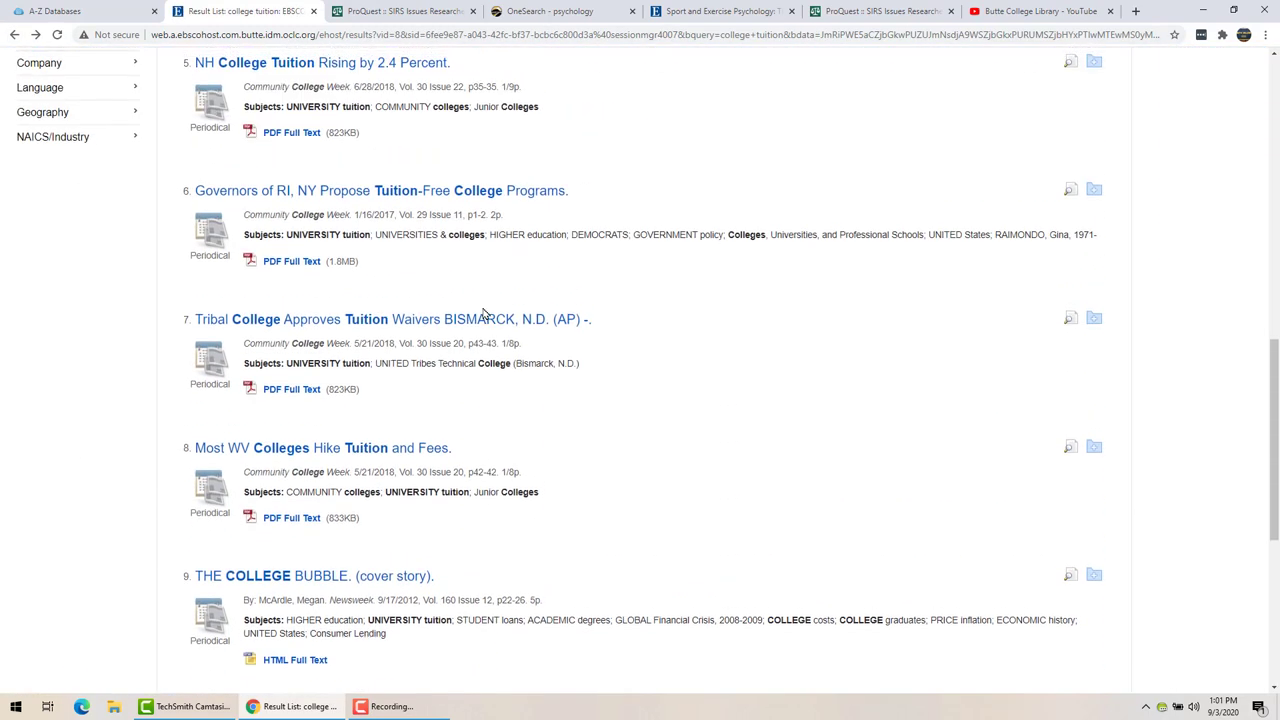
scroll(483, 310, up, 4)
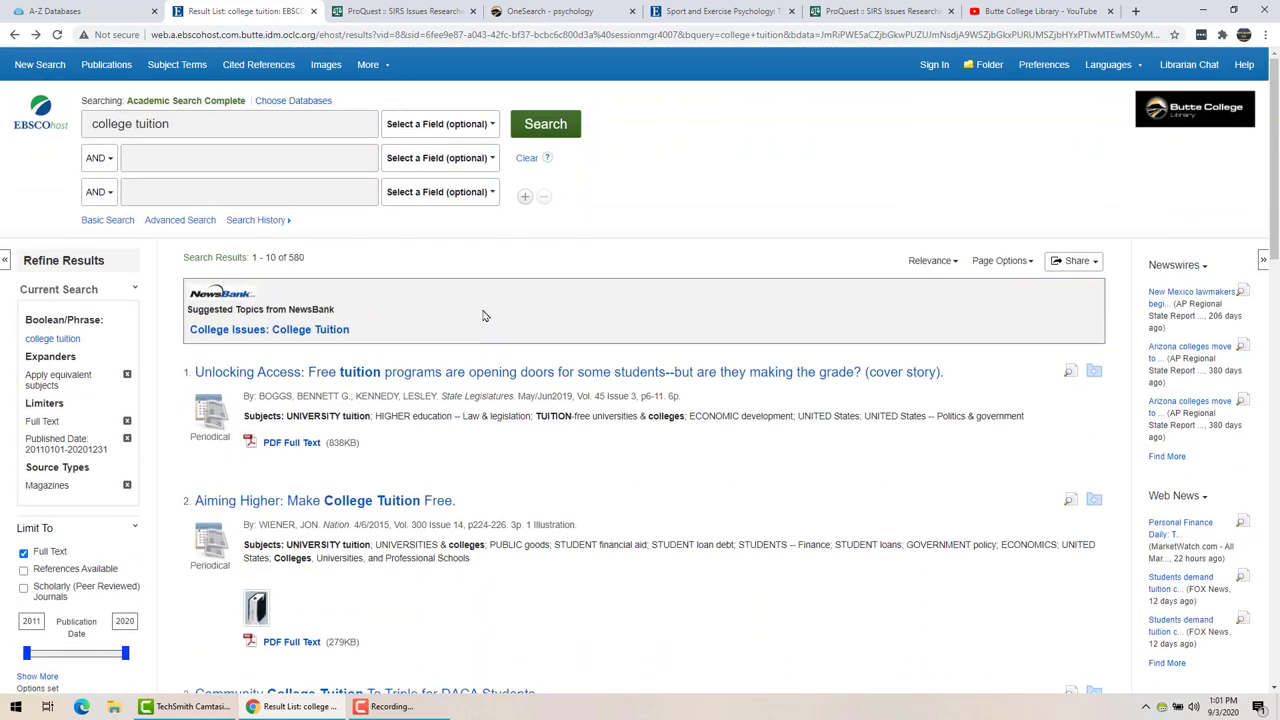
Add "grants" as a second term combined with "college tuition" by AND and run the search
click(100, 158)
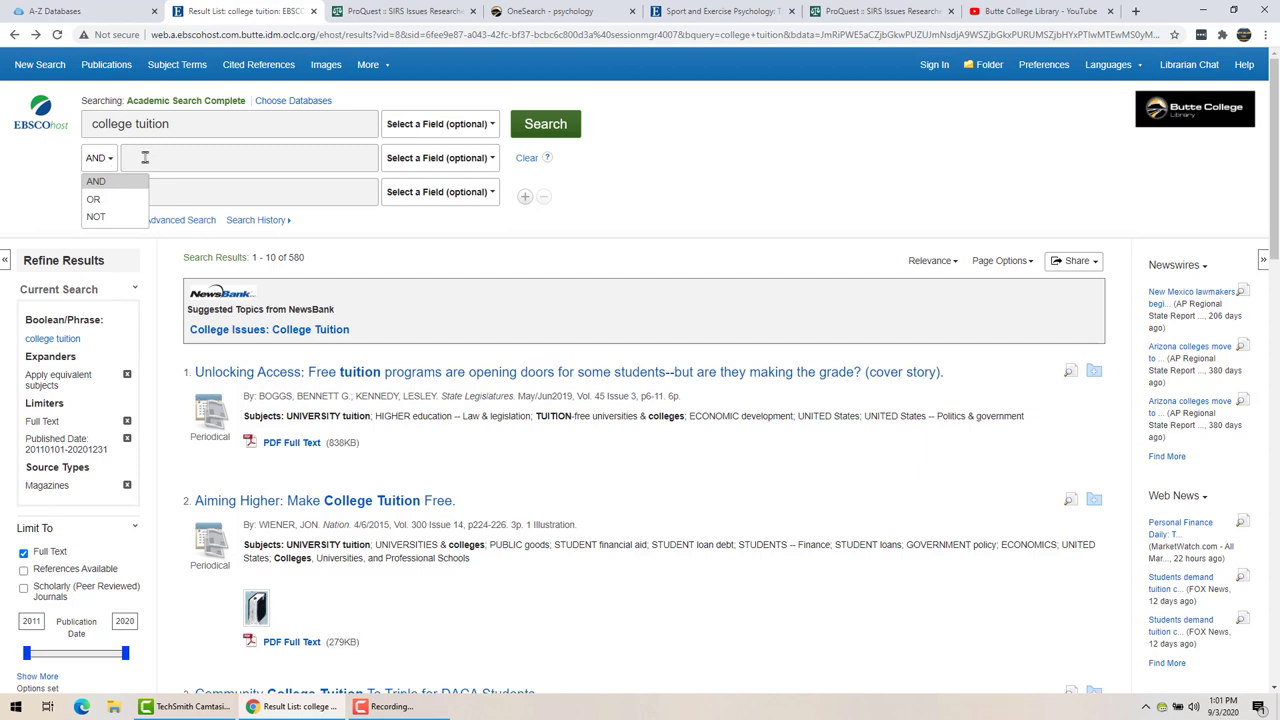
click(145, 157)
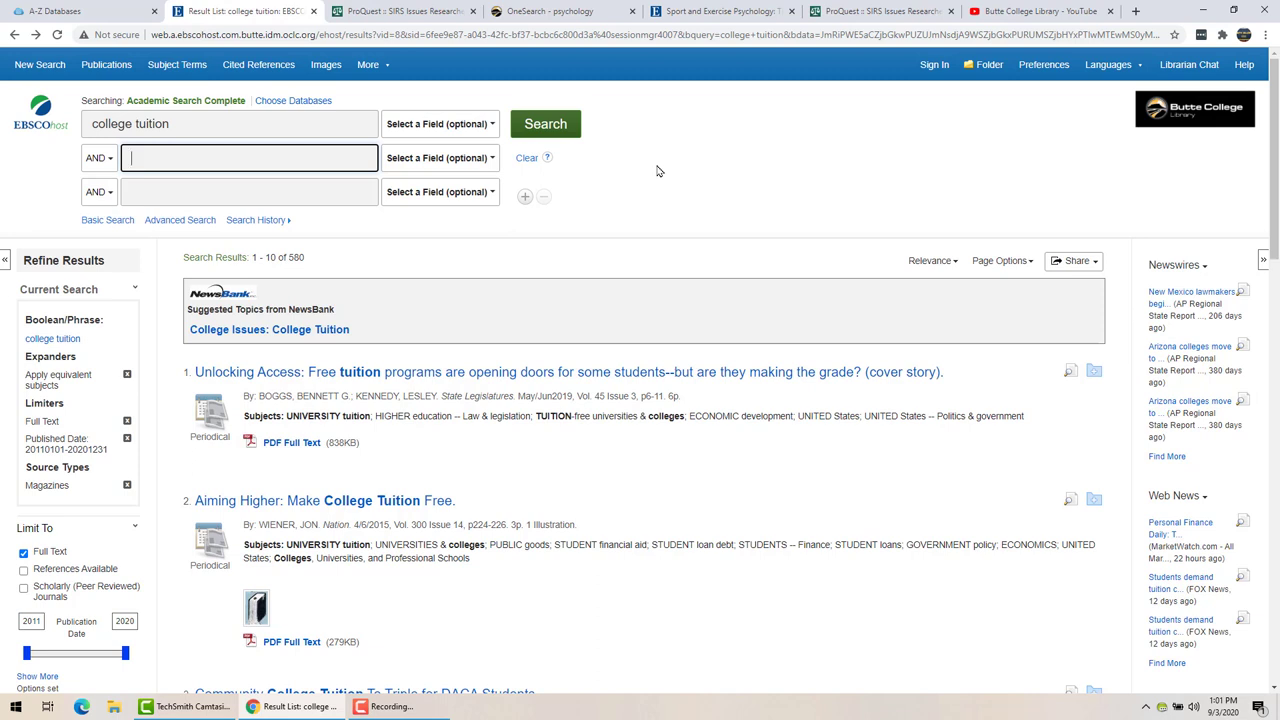
text(grants)
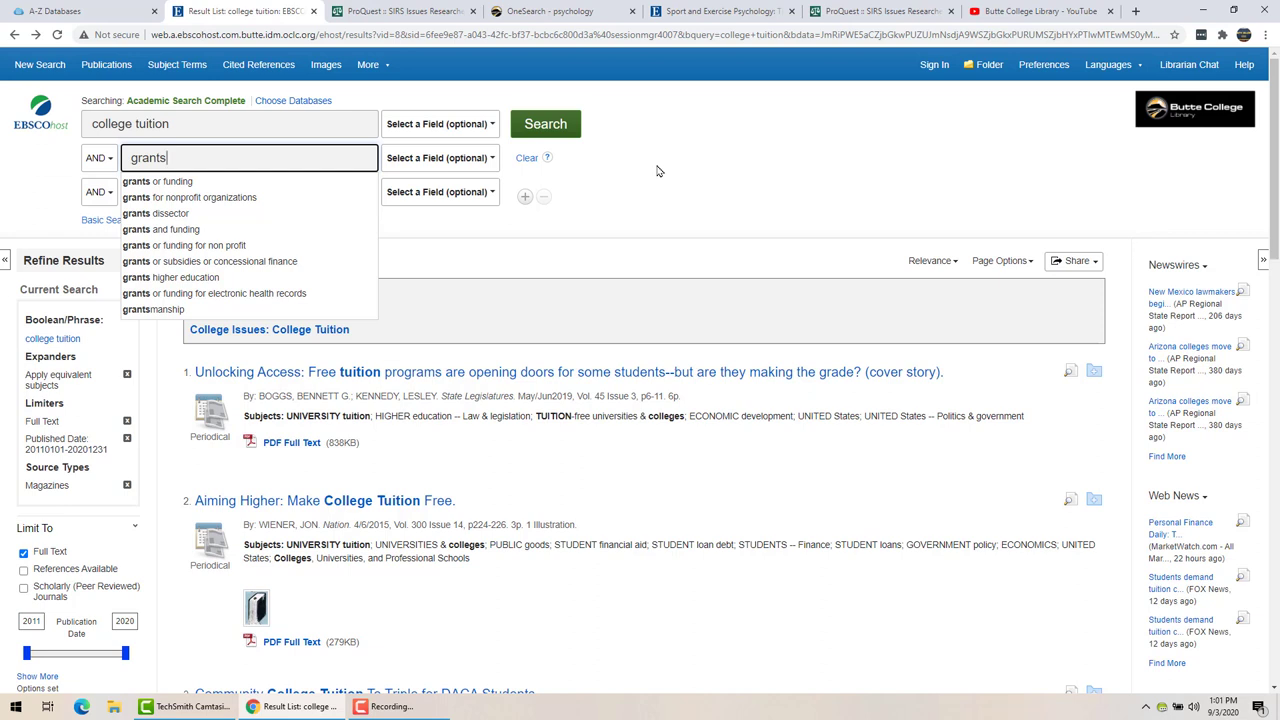
click(656, 172)
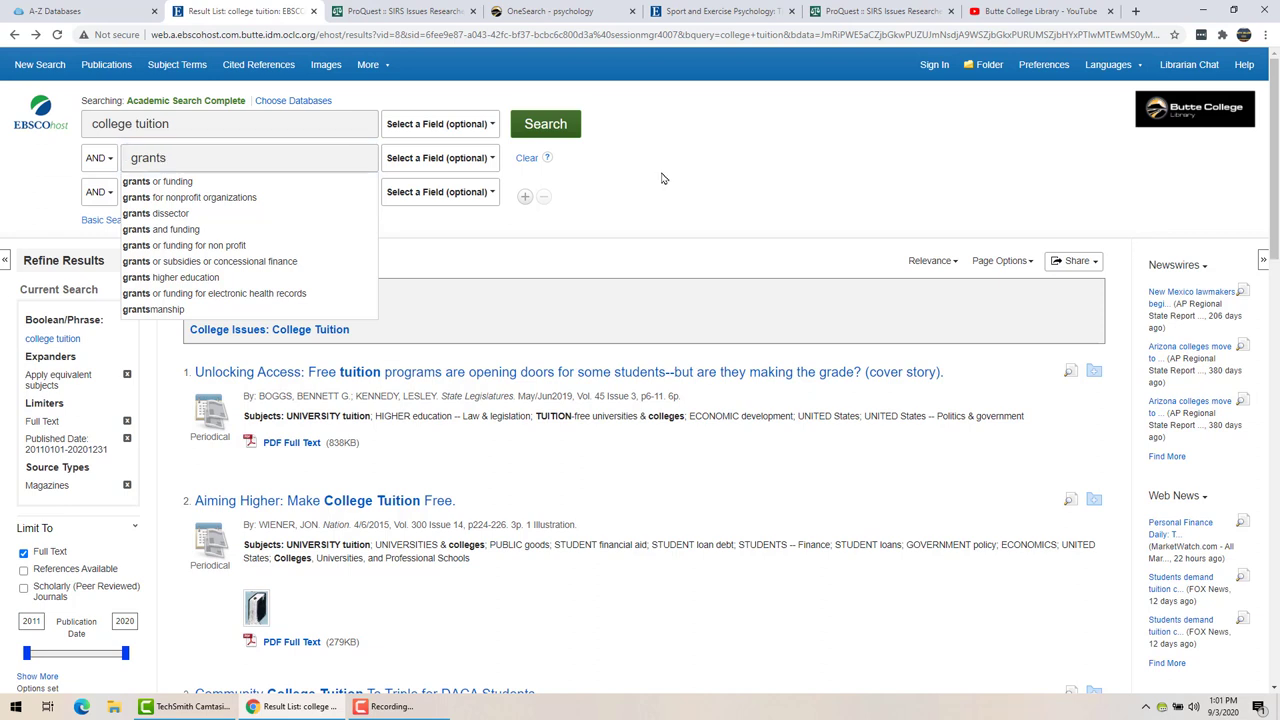
click(553, 143)
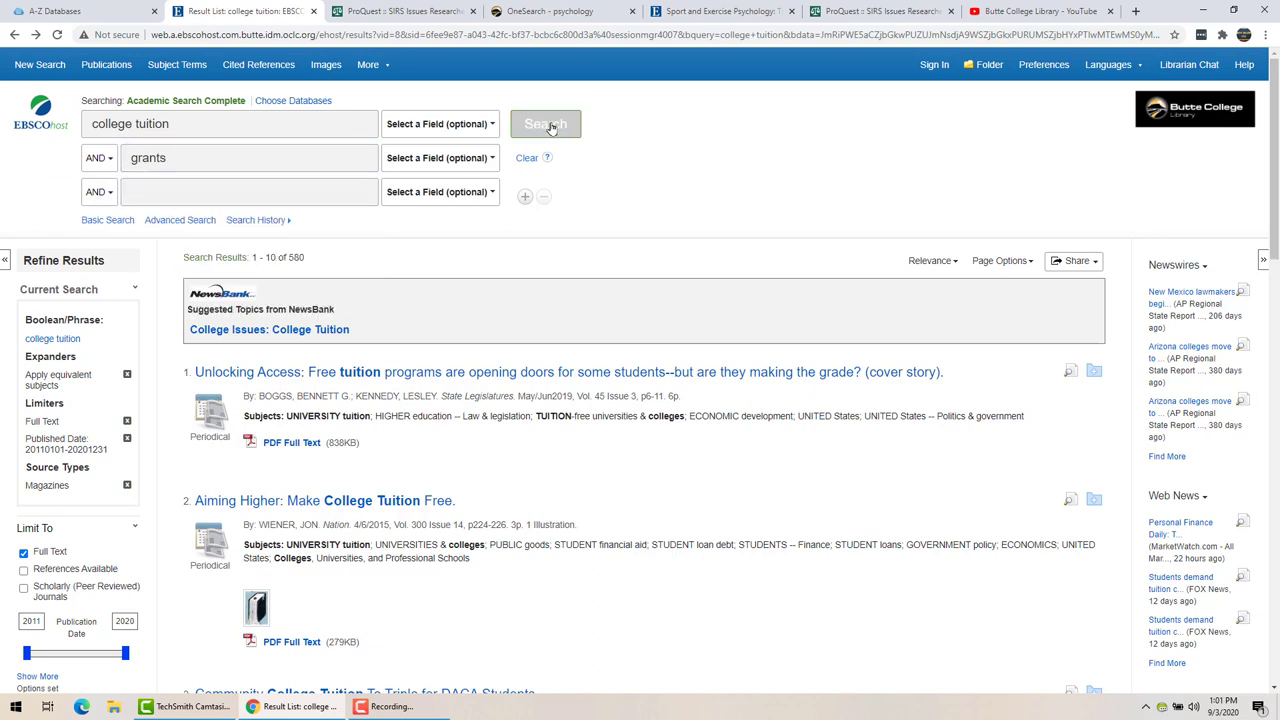
click(549, 126)
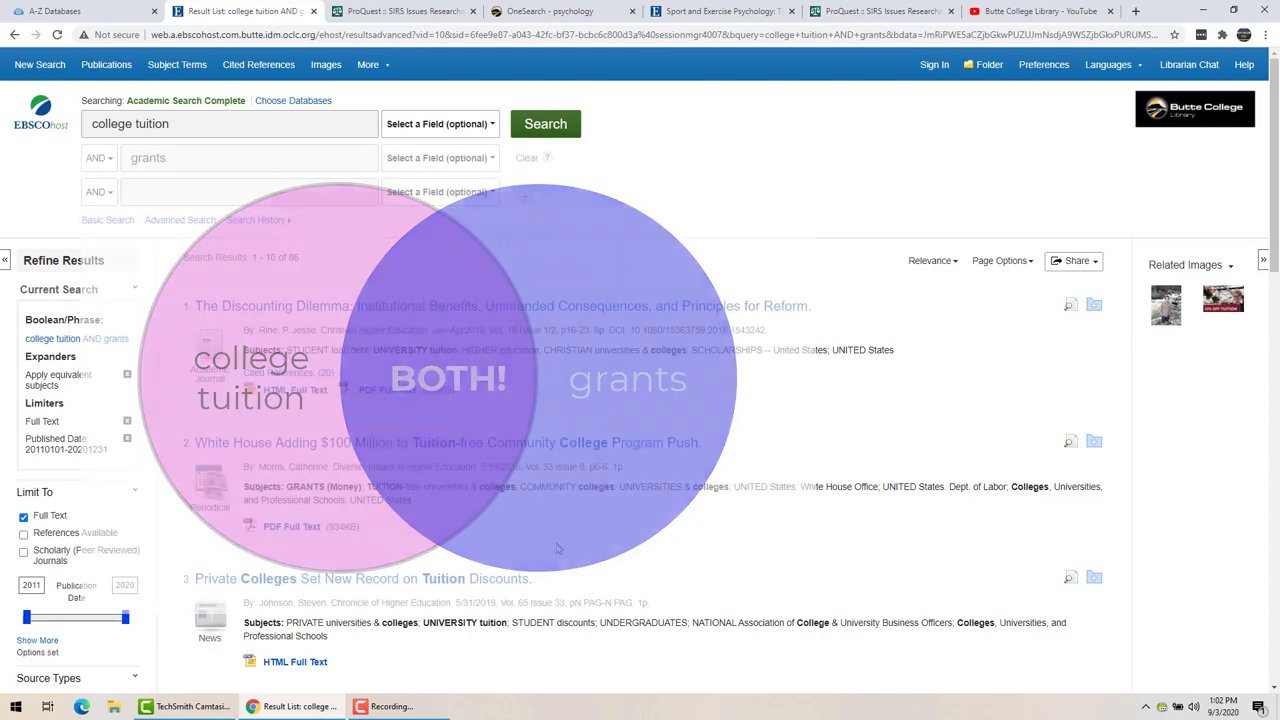
Broaden the second search term to the suggested "grants or funding", keep the AND operator, and rerun the search
click(185, 158)
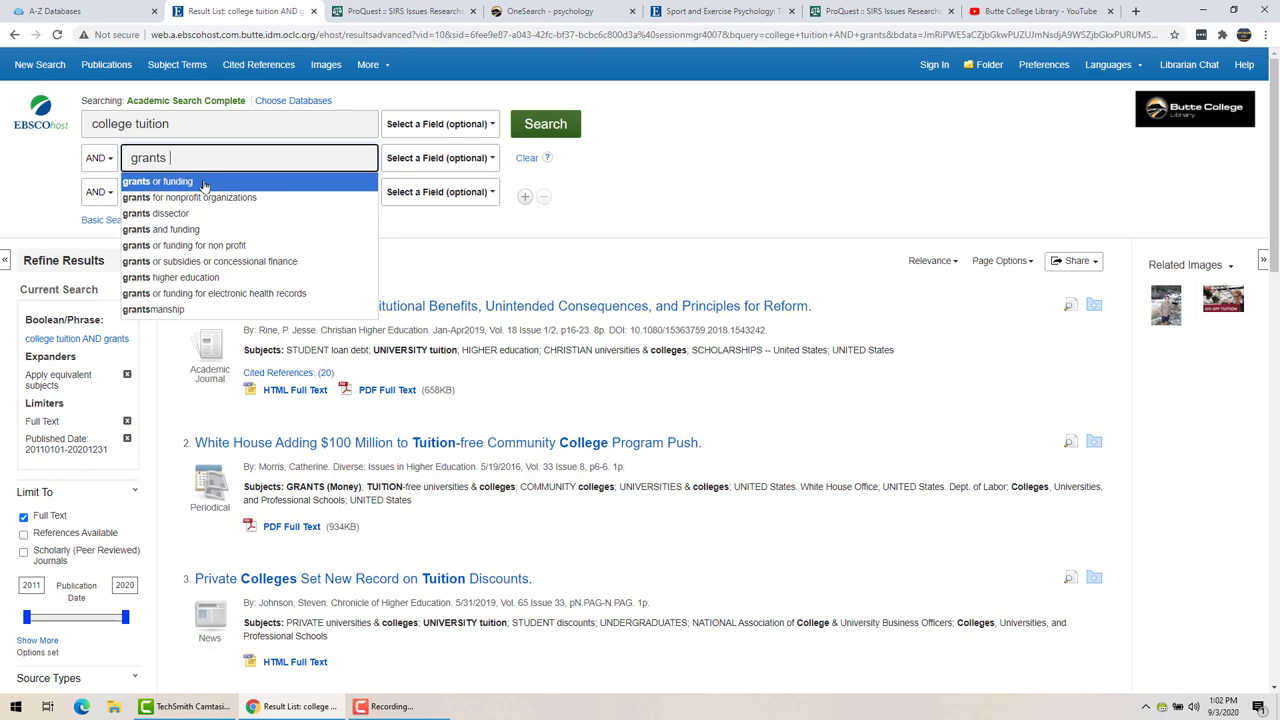
click(201, 182)
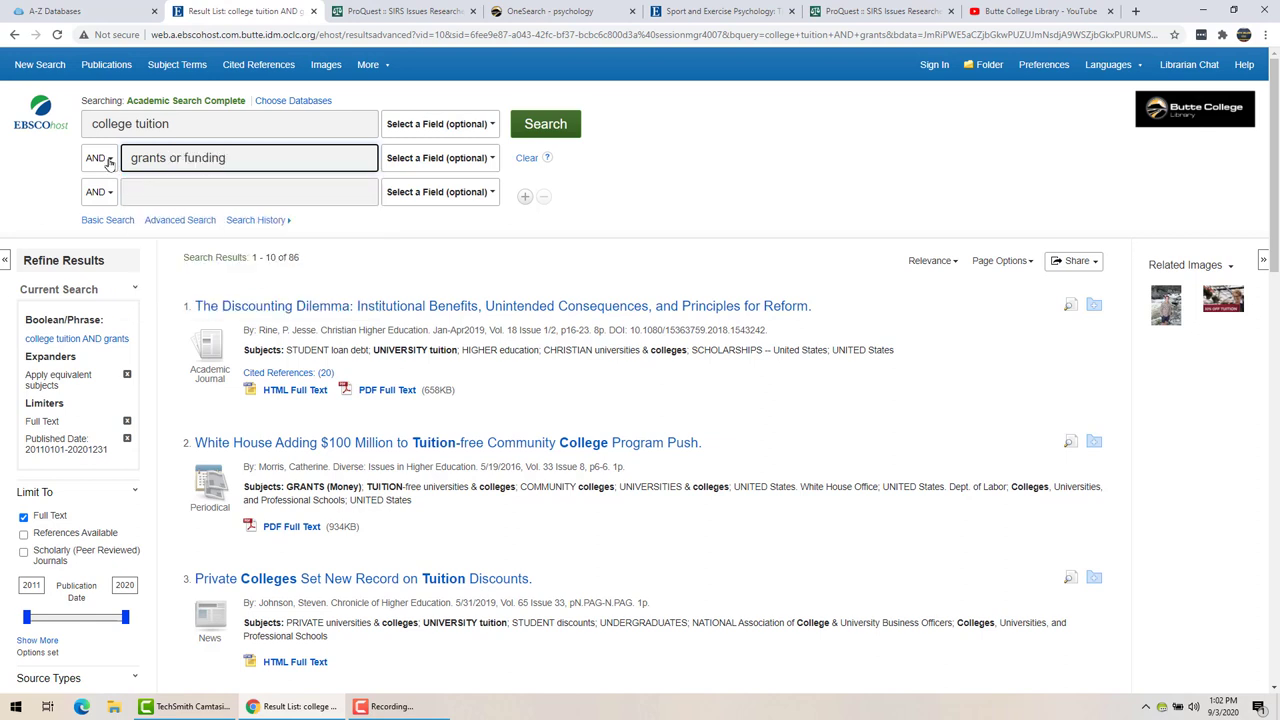
click(105, 158)
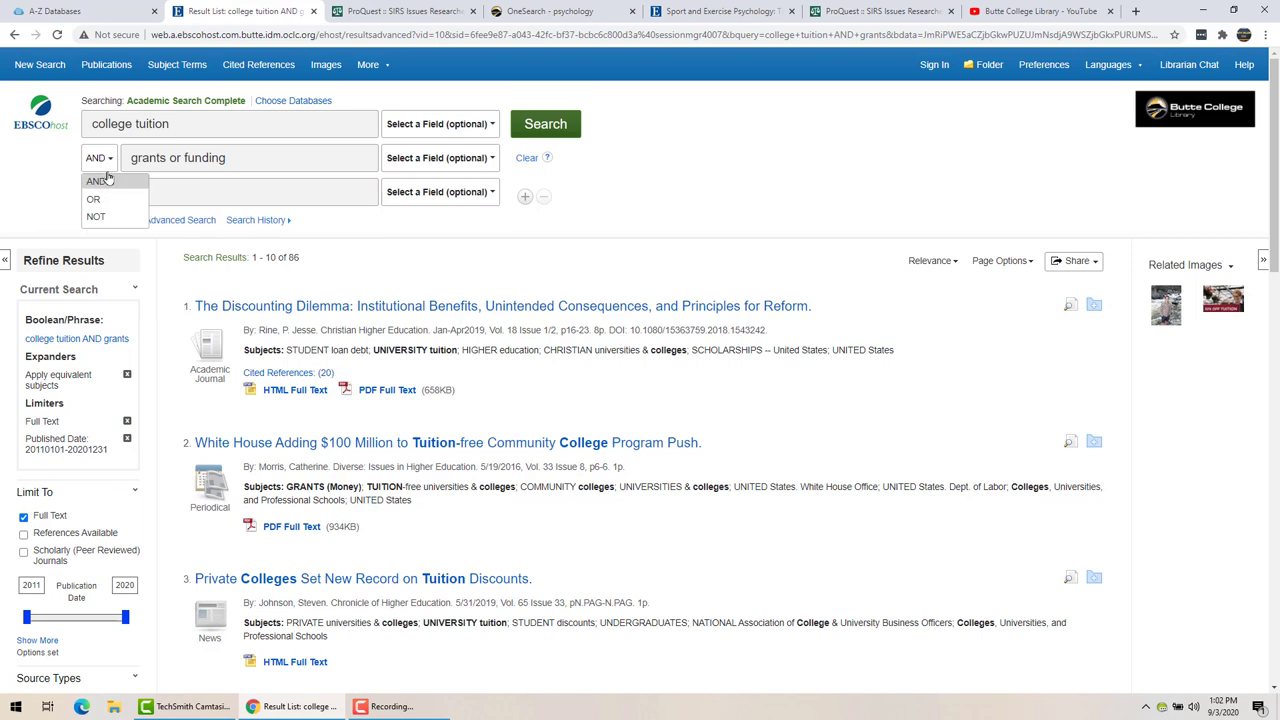
click(550, 126)
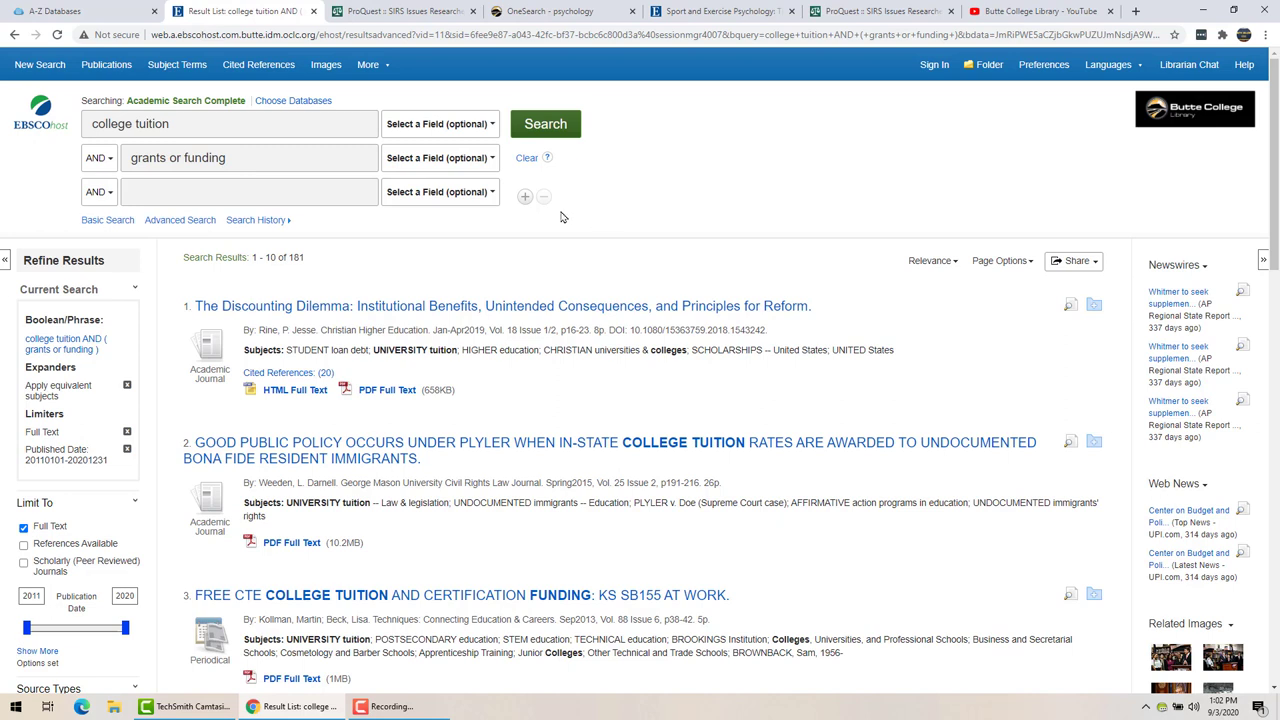
click(110, 160)
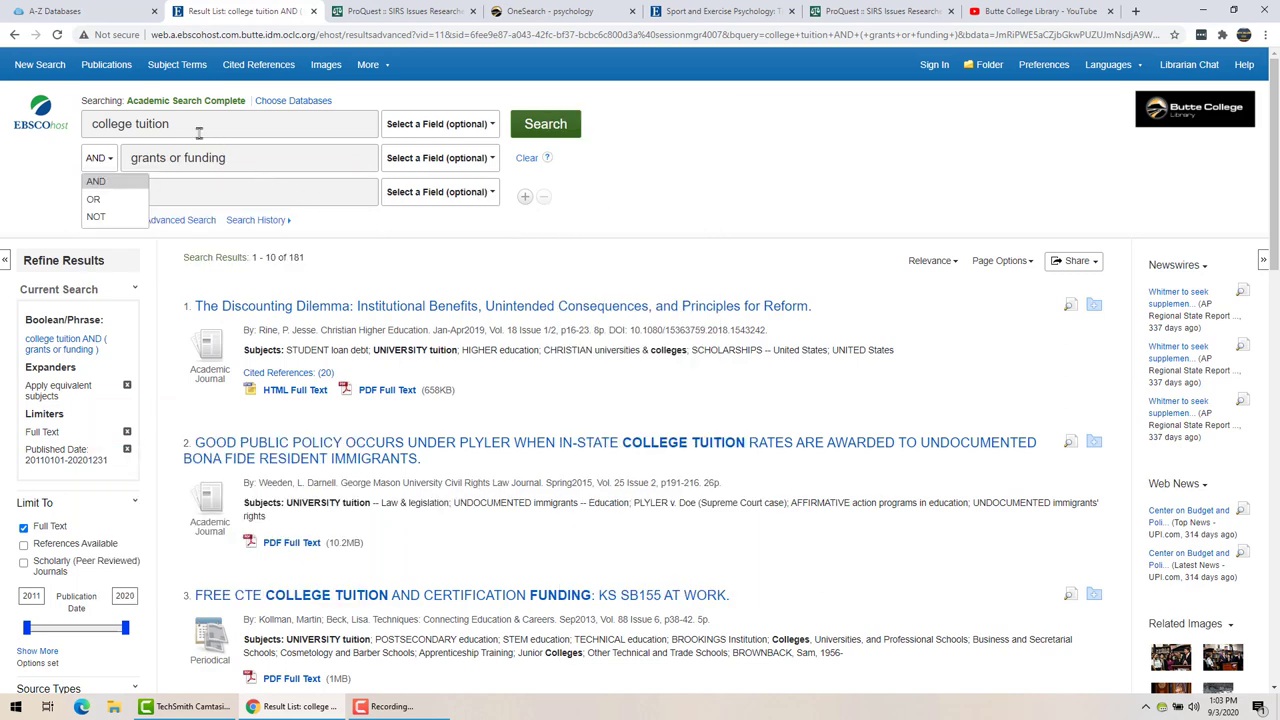
Switch to the library's A-Z Databases page and look through the alphabetical list of databases and their descriptions
click(81, 16)
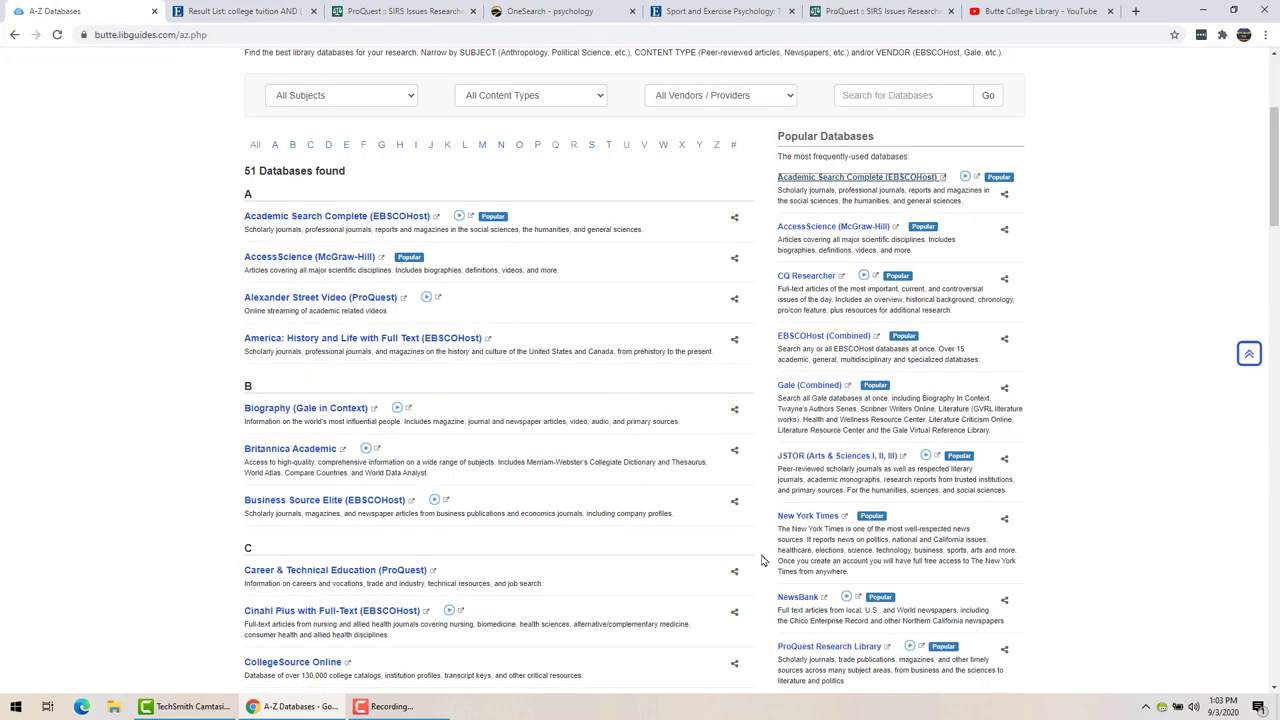
scroll(785, 596, down, 3)
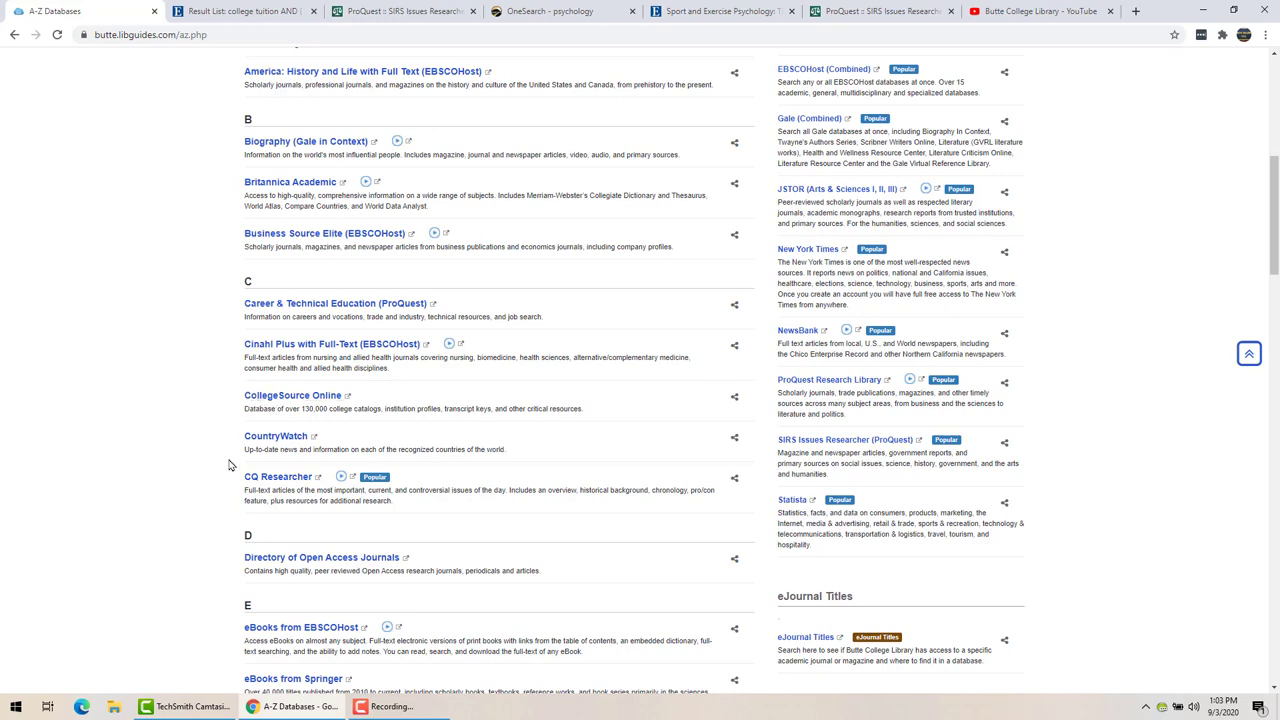
scroll(230, 463, down, 4)
scroll(228, 460, down, 3)
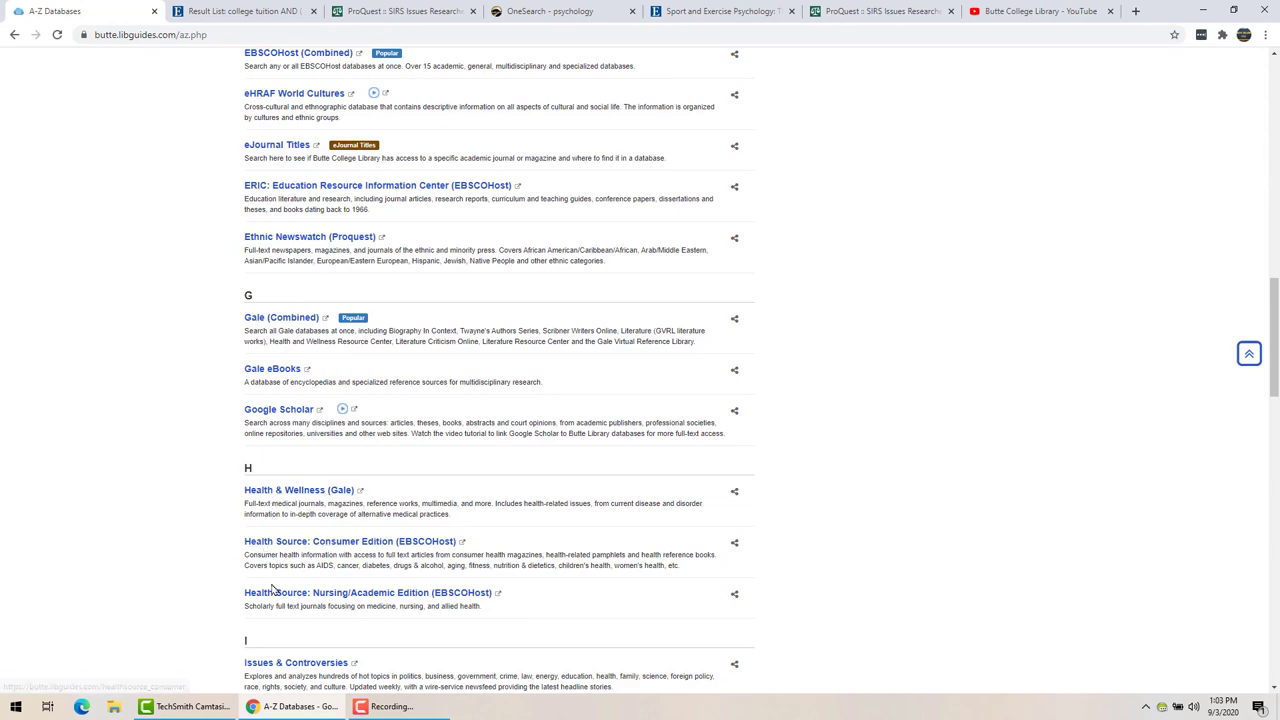
scroll(206, 497, up, 4)
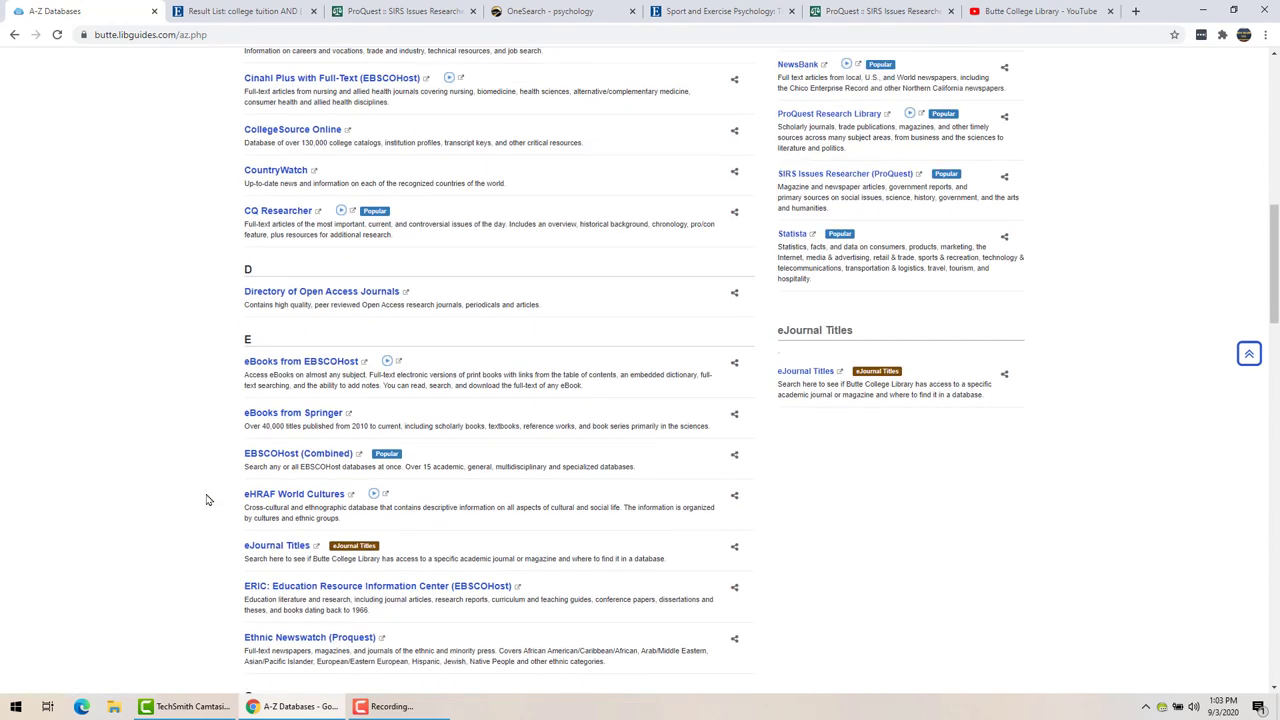
scroll(206, 497, up, 10)
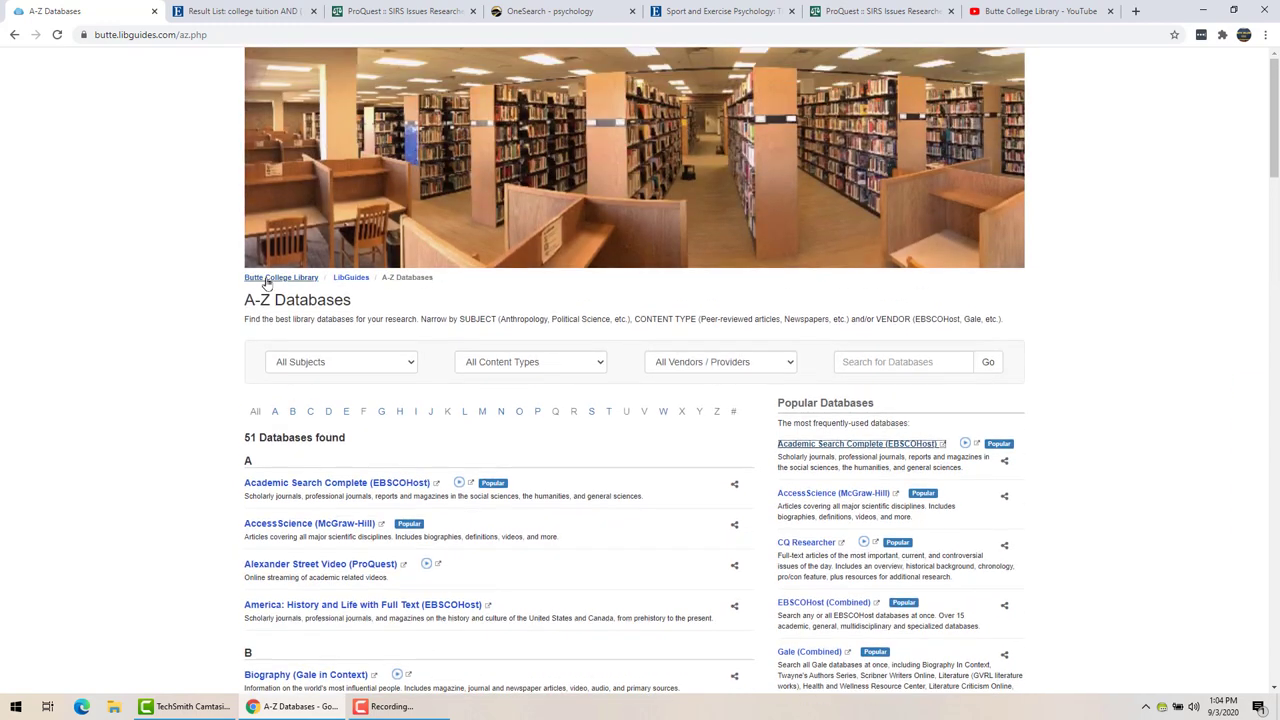
Go to the Butte College Library home page and open its Research Guides
click(267, 279)
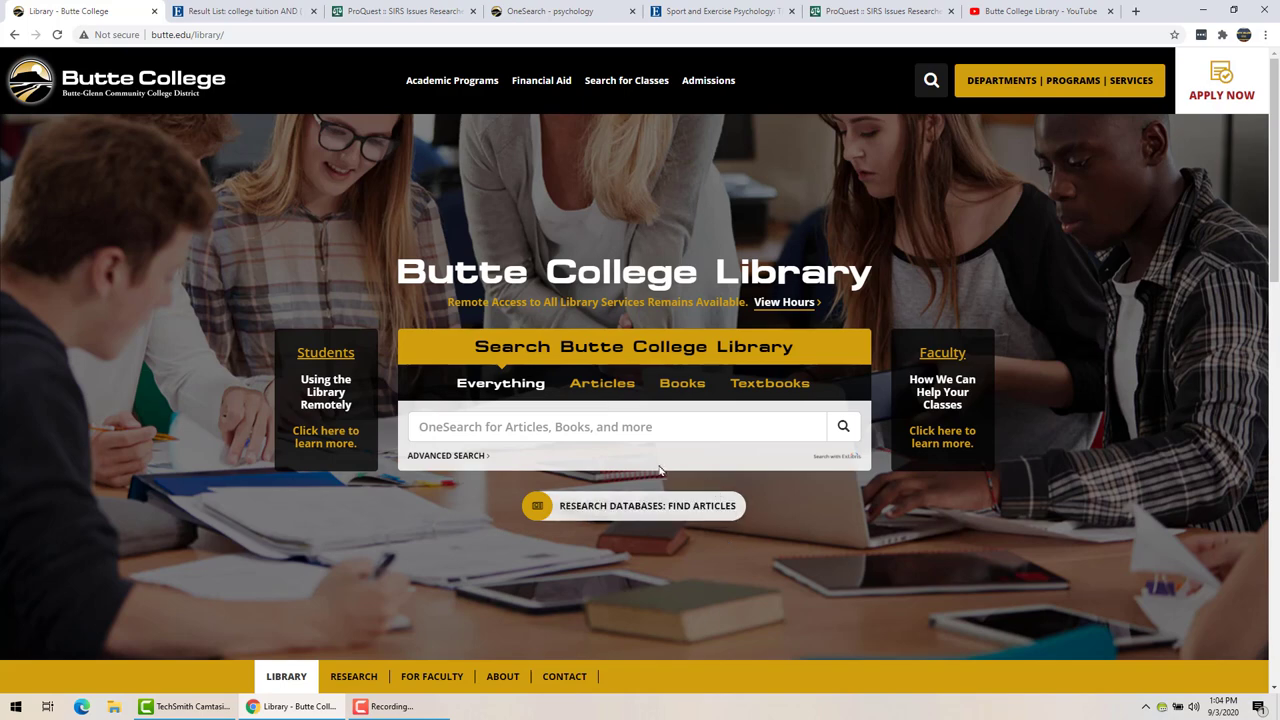
scroll(606, 474, down, 5)
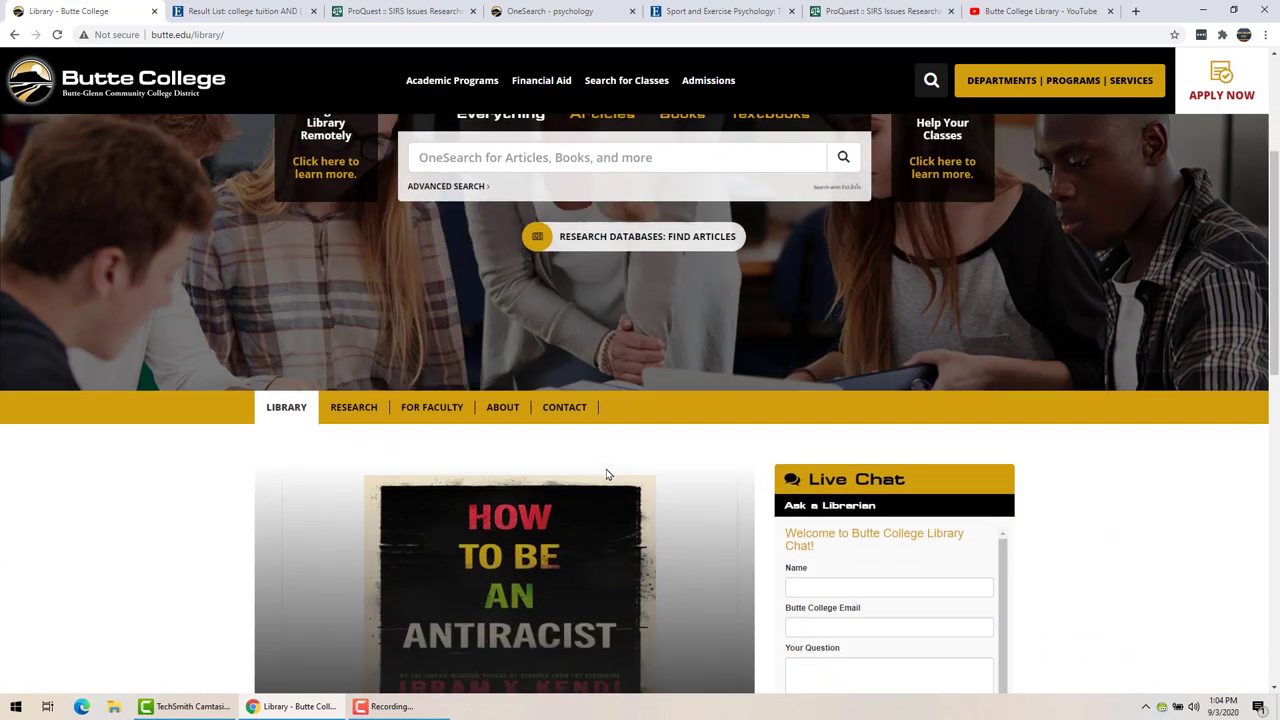
scroll(606, 474, down, 3)
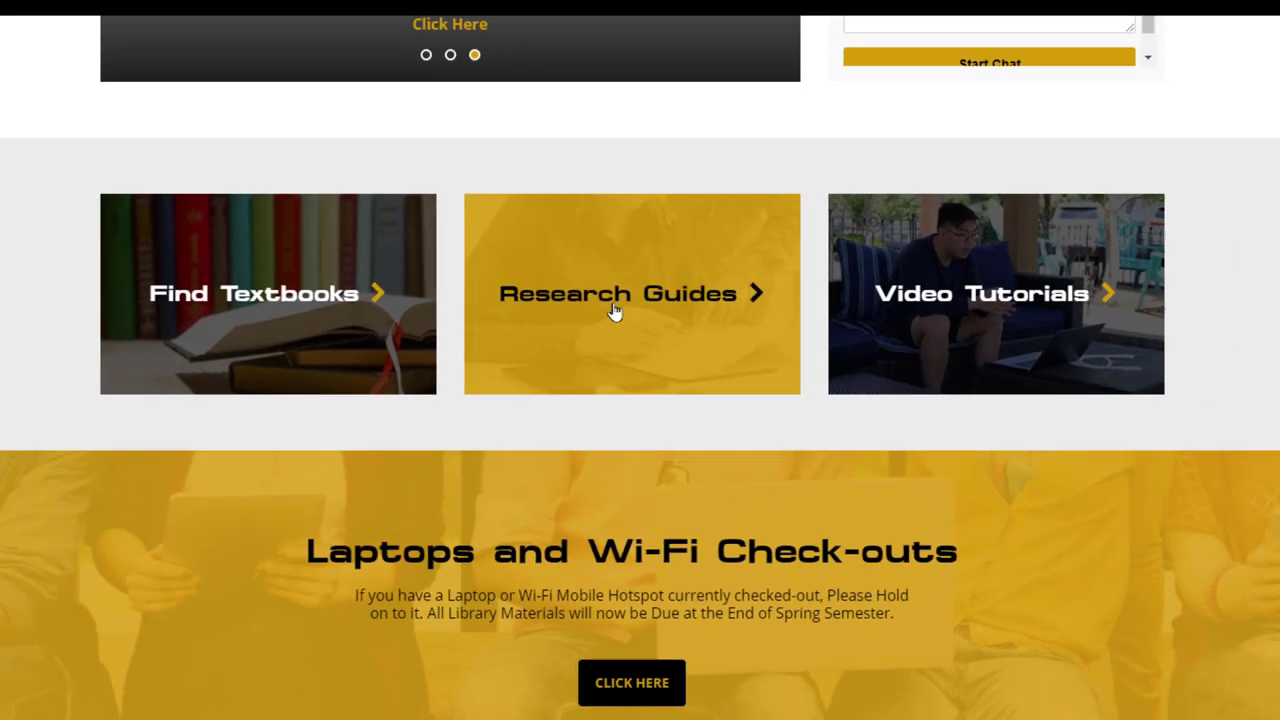
click(606, 293)
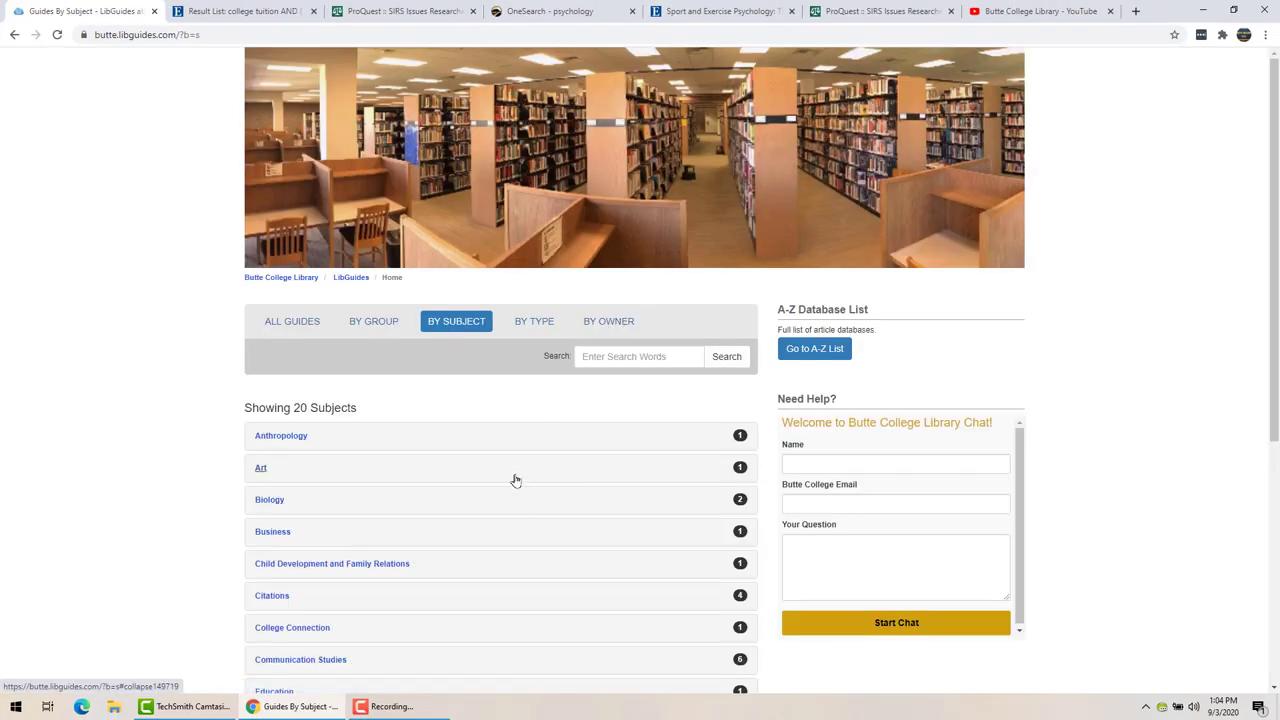
Expand the English subject in the research guides and view its list of course guides
scroll(501, 469, down, 2)
scroll(501, 469, down, 1)
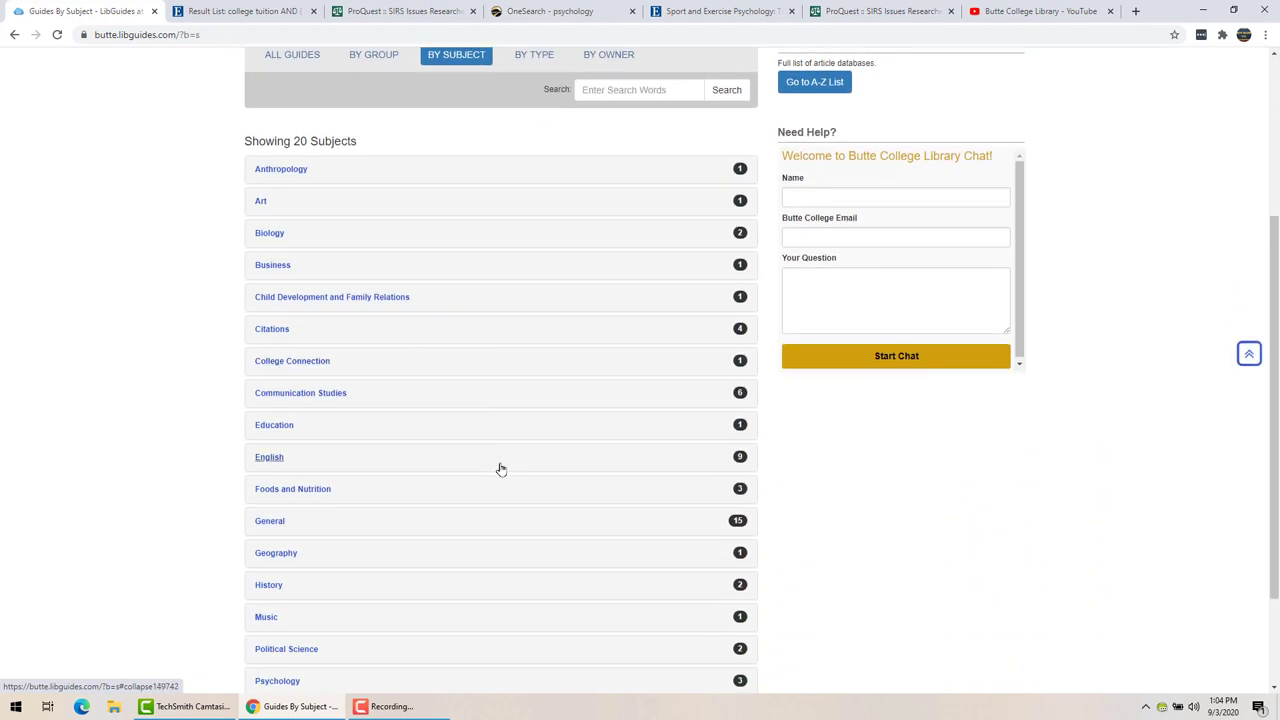
click(275, 461)
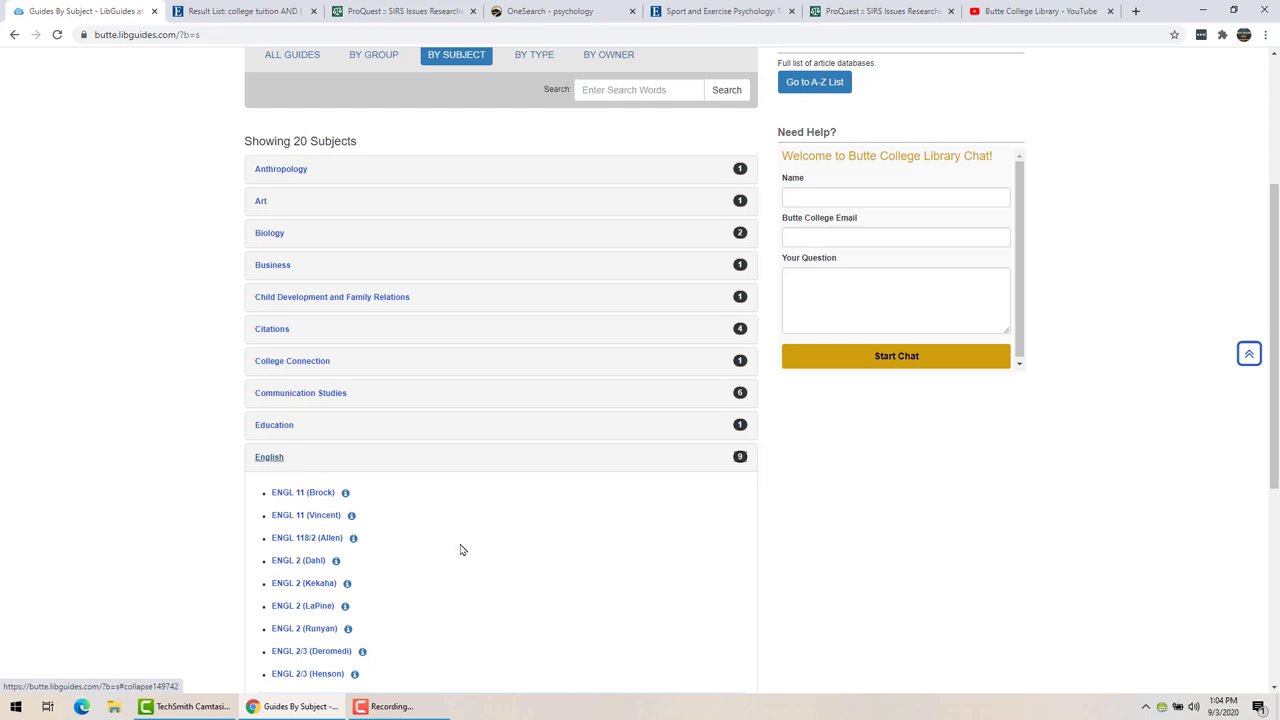
scroll(456, 548, down, 1)
scroll(456, 548, down, 1)
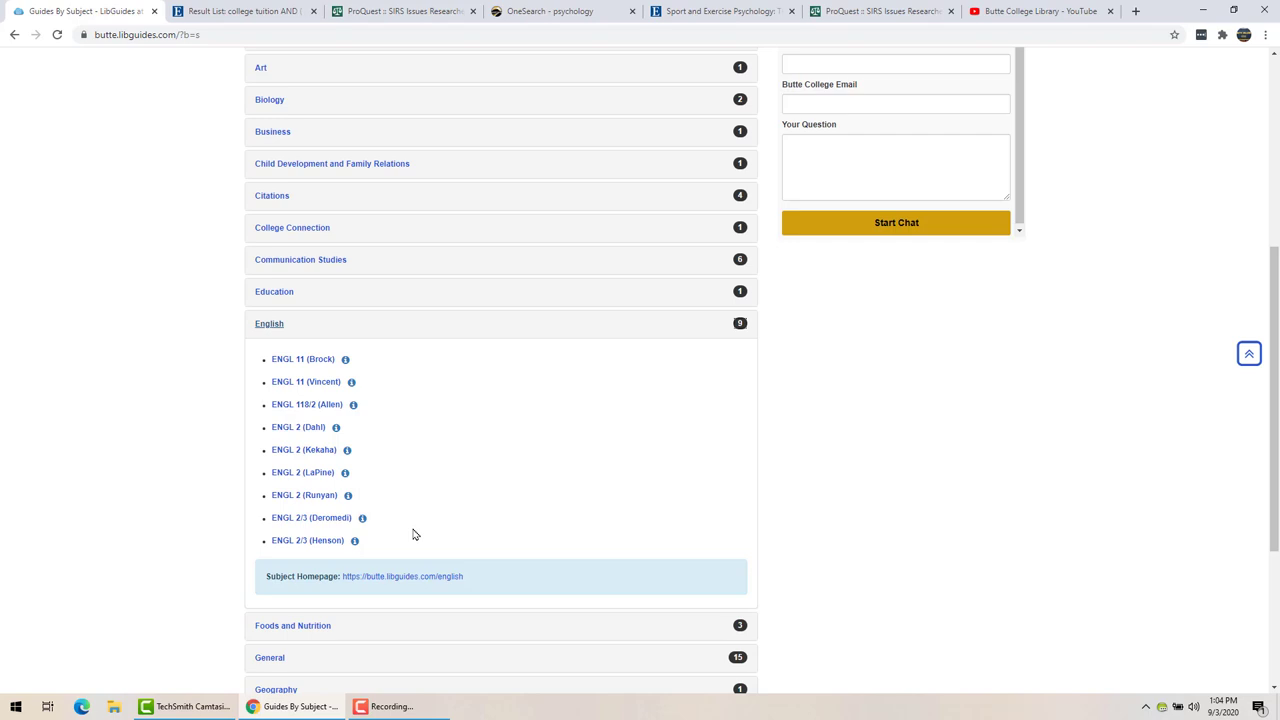
Expand the Citations subject and open the APA 7 Style Guide
click(272, 200)
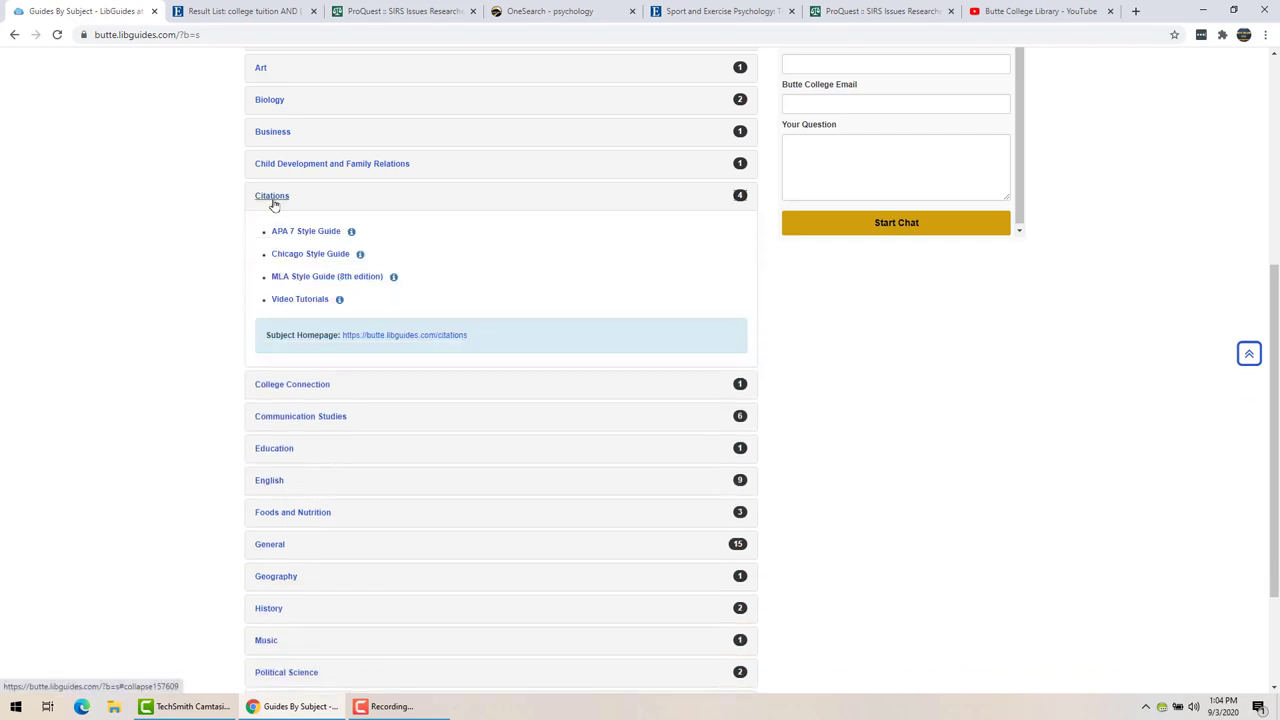
click(318, 232)
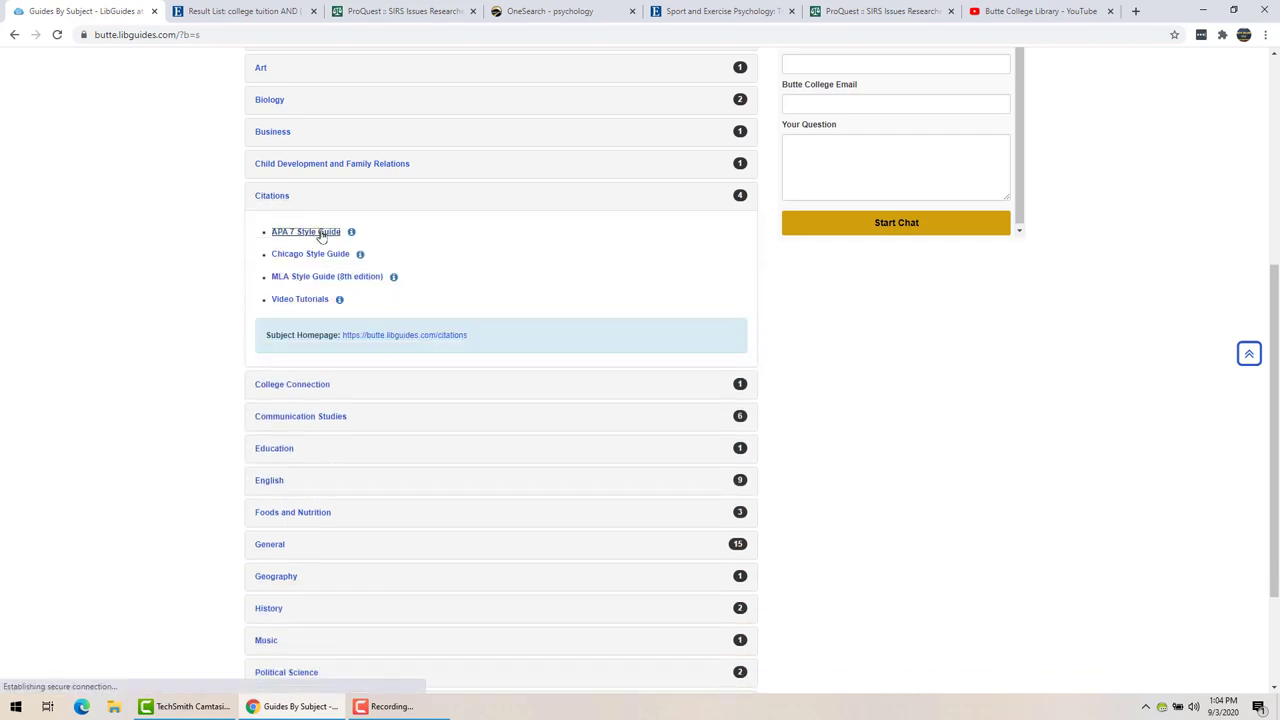